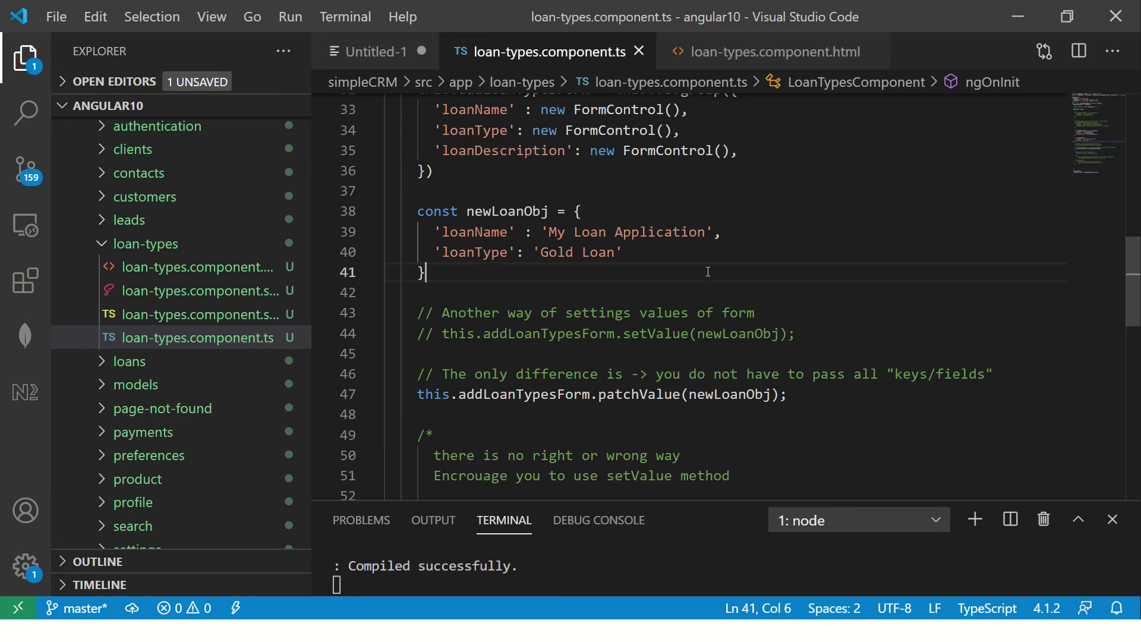
pyautogui.scroll(-9, 570, 268)
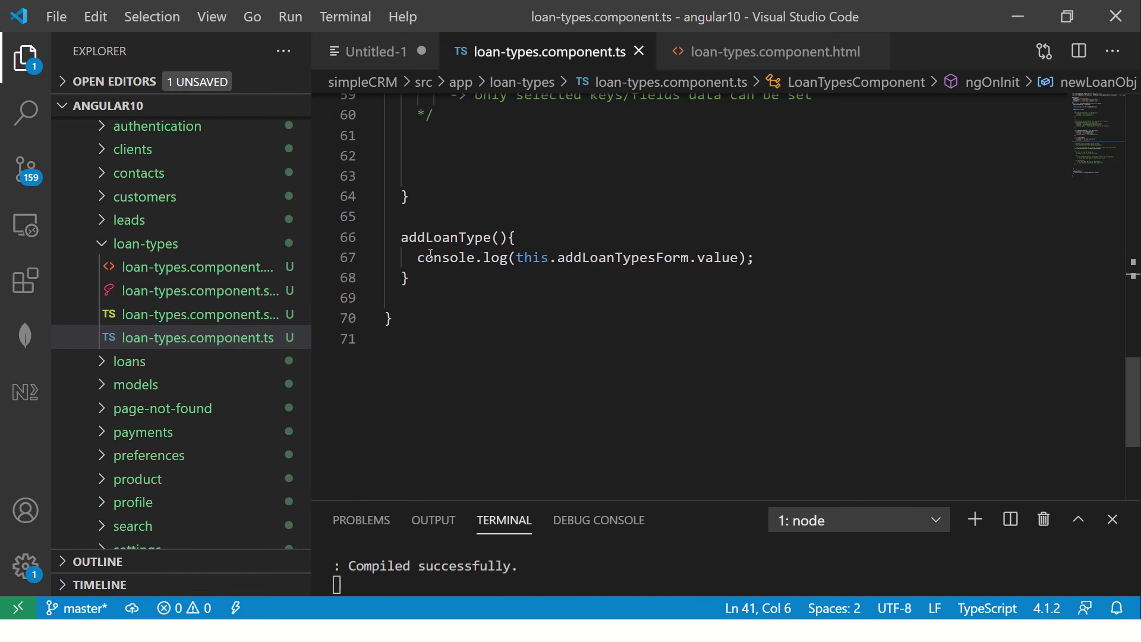
# Step: Add an empty line above the console.log in addLoanType and save the component file
pyautogui.click(757, 236)
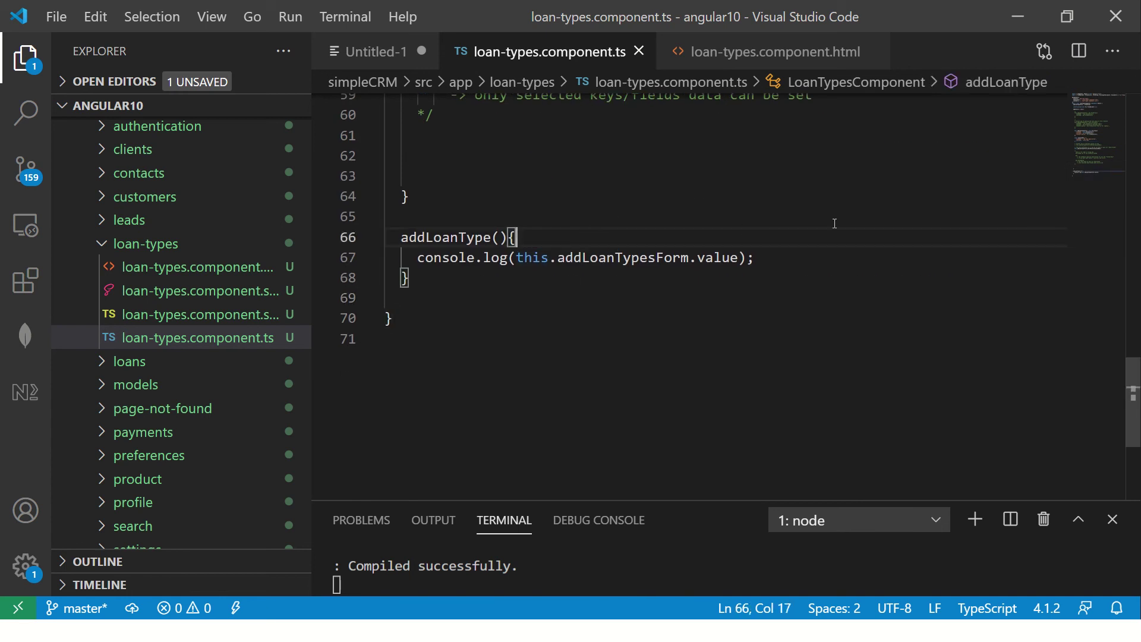
pyautogui.press('Return')
pyautogui.press('Down')
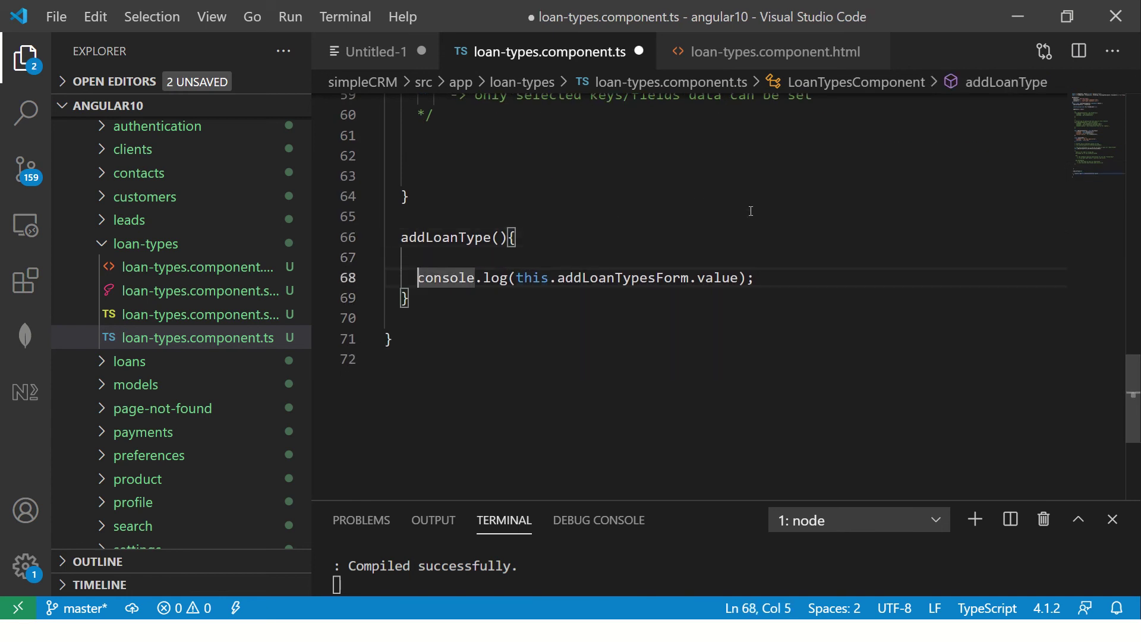
pyautogui.hotkey('shift', 'End')
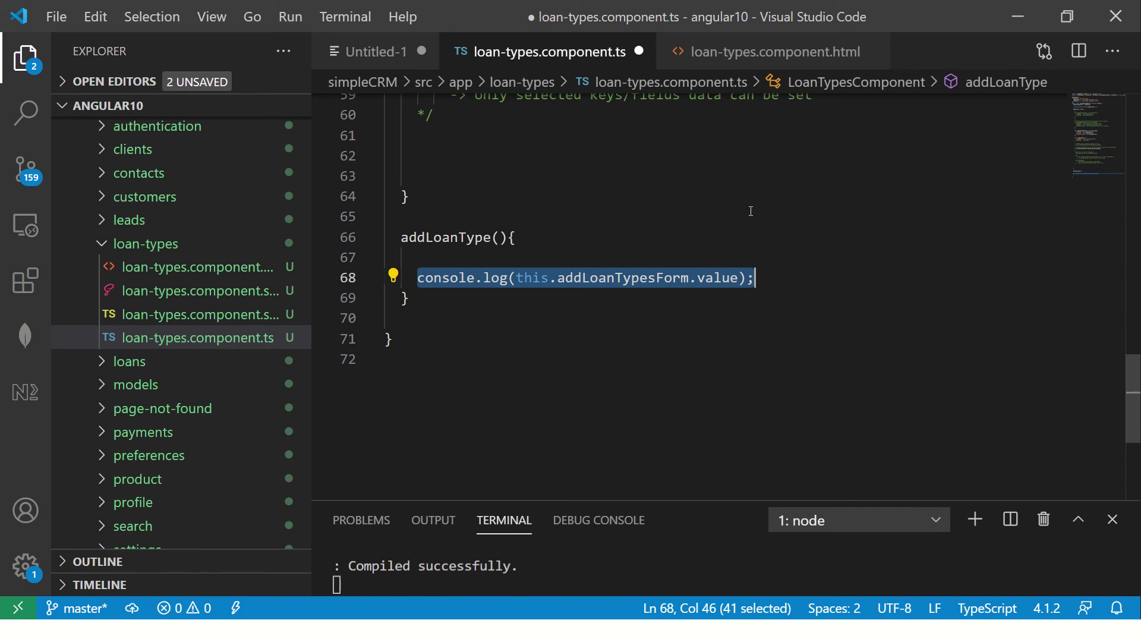
pyautogui.hotkey('ctrl', 's')
pyautogui.click(587, 196)
# Step: Switch to the SimpleCRM loan-types page in Chrome and reload it
pyautogui.hotkey('alt', 'Tab')
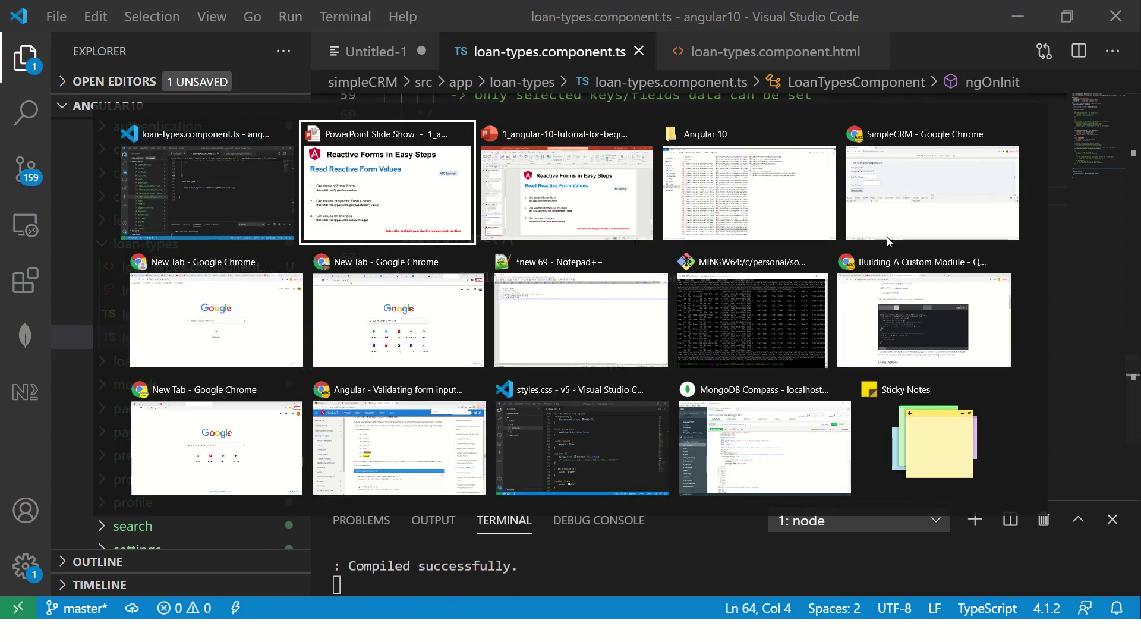
pyautogui.click(887, 237)
pyautogui.press('F12')
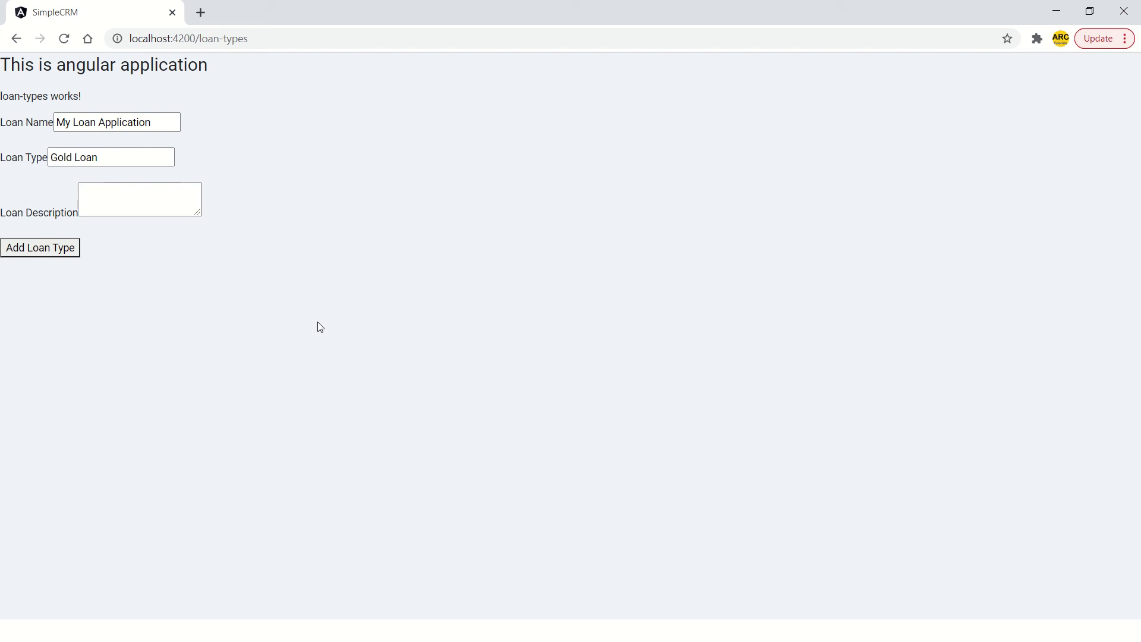
# Step: Open Chrome DevTools on the loan-types page and clear the Console
pyautogui.click(158, 207)
pyautogui.write('fgj')
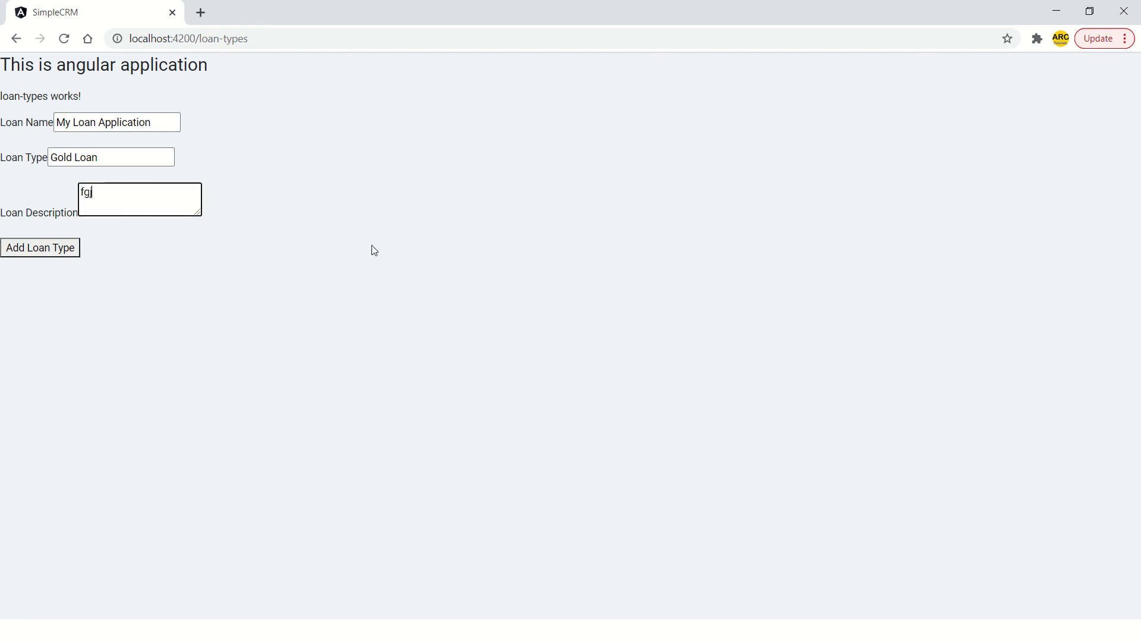
pyautogui.write('gfjgjfgjg')
pyautogui.rightClick(437, 186)
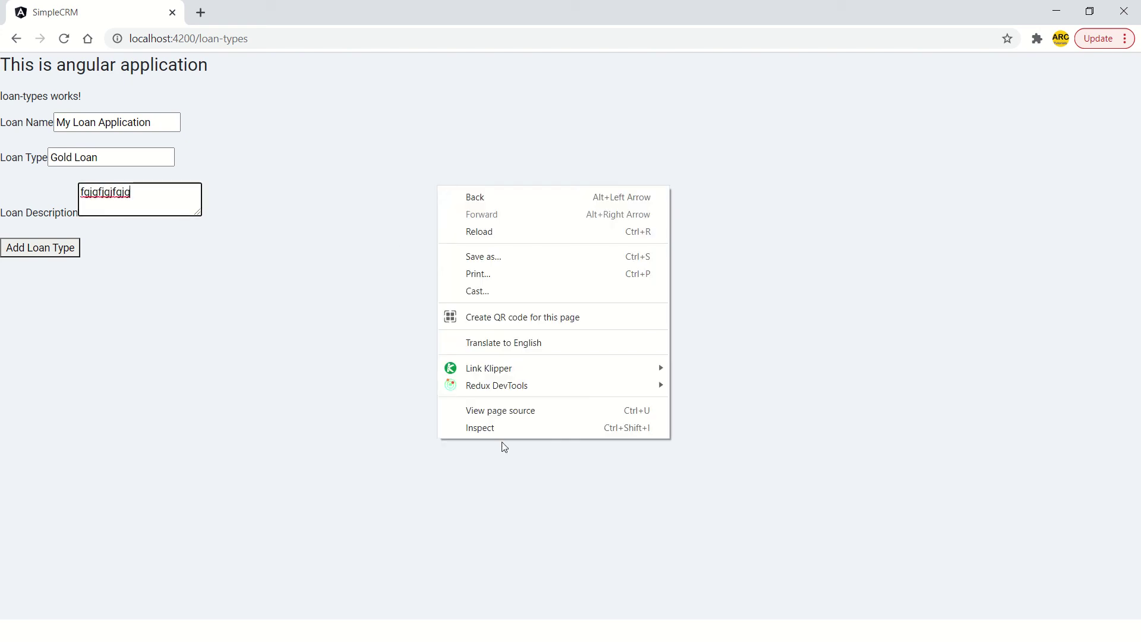
pyautogui.click(586, 186)
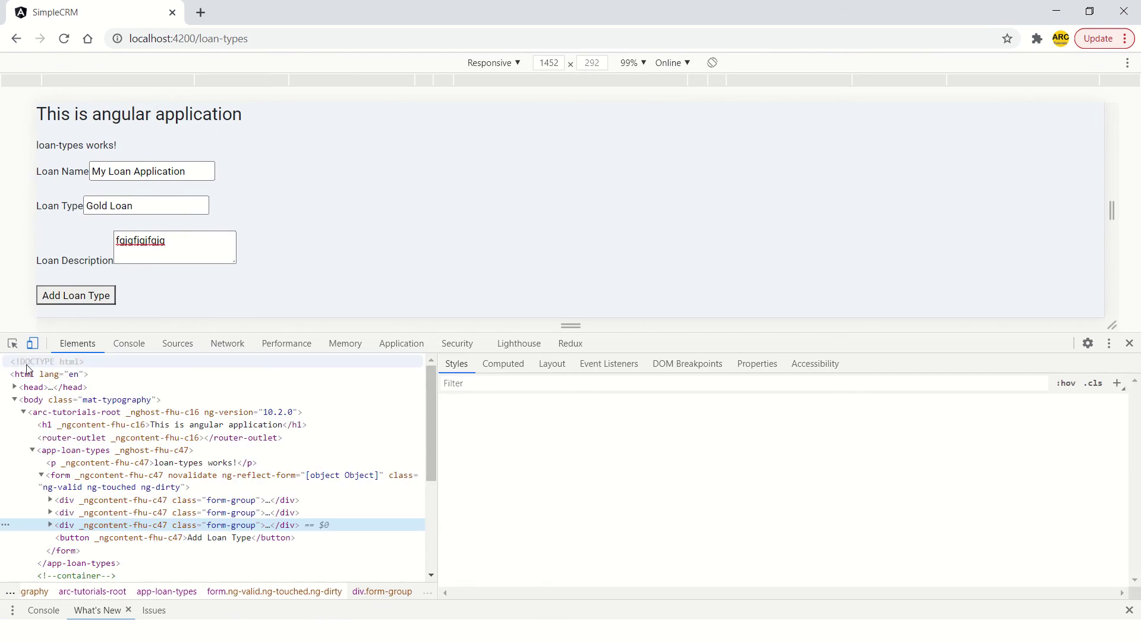
pyautogui.click(128, 343)
pyautogui.click(33, 363)
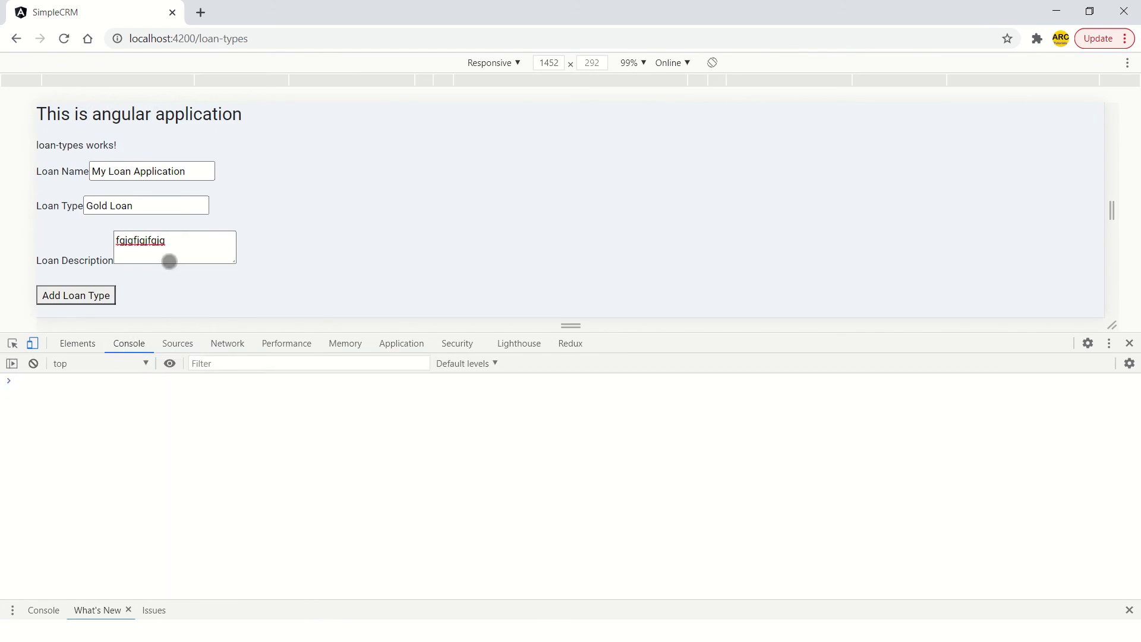
# Step: Submit the form with a description and expand the logged object's loanName and loanType
pyautogui.click(170, 259)
pyautogui.click(94, 297)
pyautogui.click(21, 383)
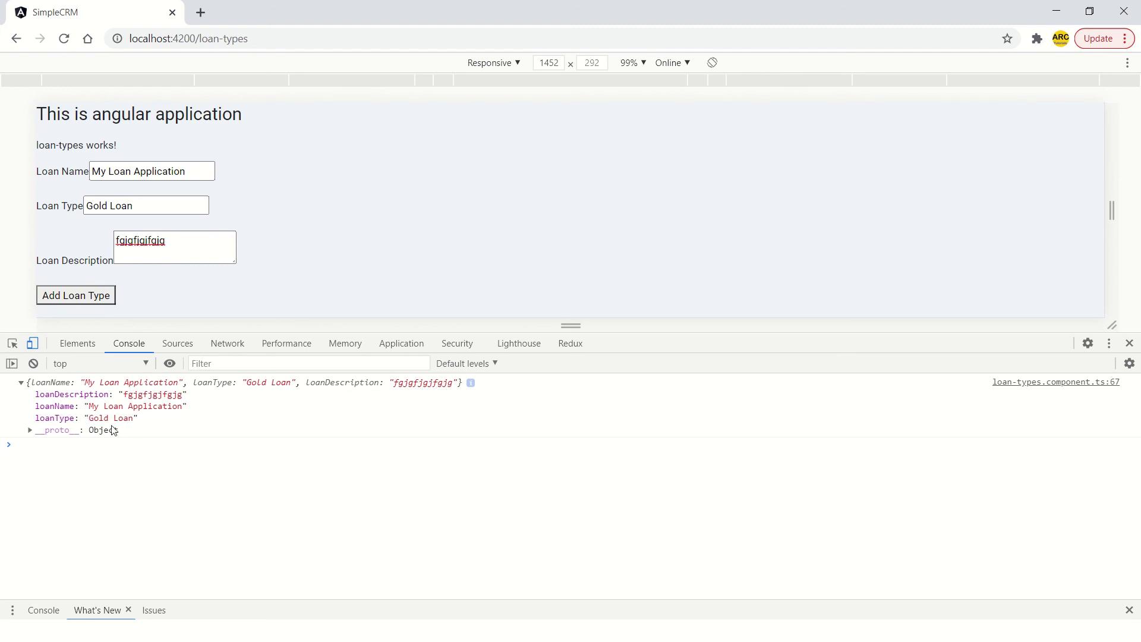
# Step: Back in VS Code, remove the empty line above the line 67 console.log
pyautogui.hotkey('alt', 'Tab')
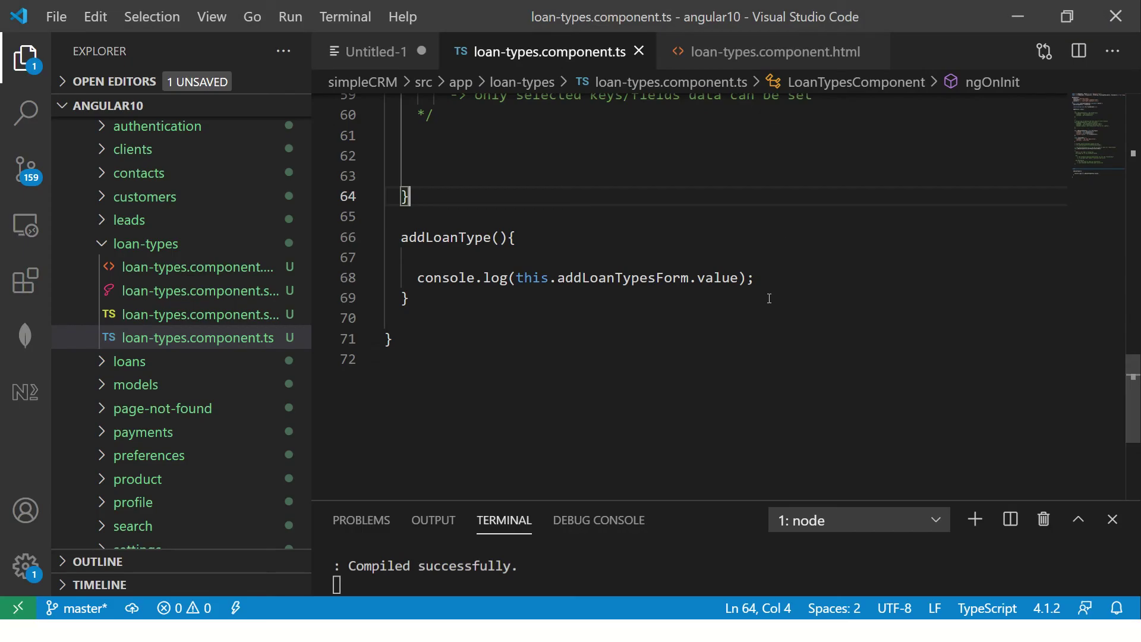
pyautogui.click(611, 259)
pyautogui.press('BackSpace')
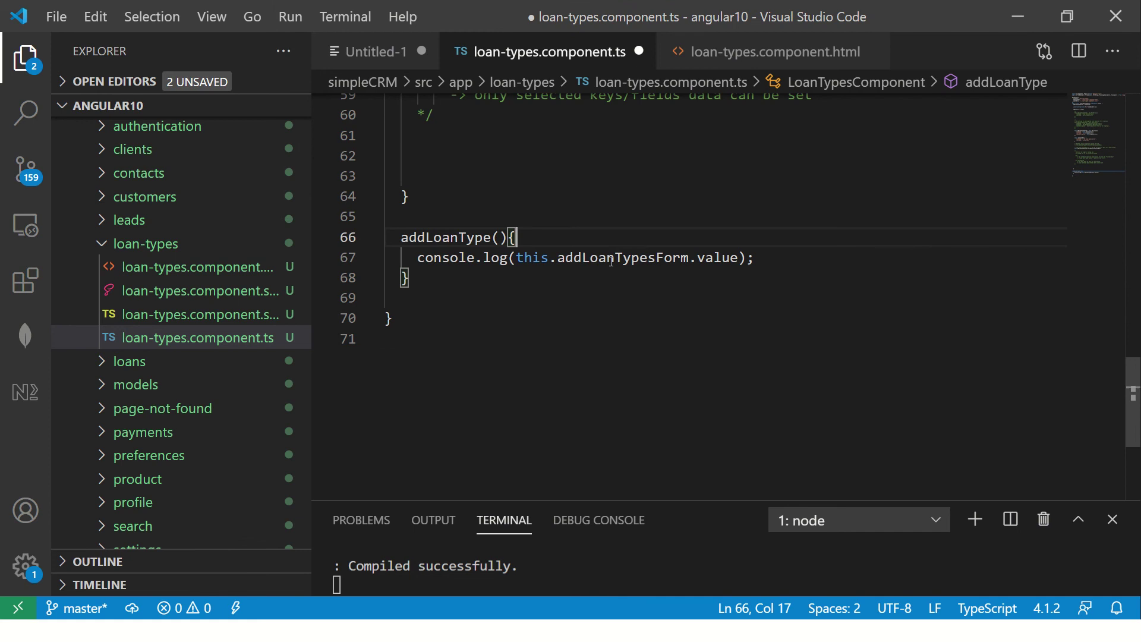
pyautogui.moveTo(516, 258); pyautogui.dragTo(739, 258)
pyautogui.click(794, 256)
# Step: Add console.log(this.addLoanTypesForm.get('loanType').value); as line 68
pyautogui.press('Return')
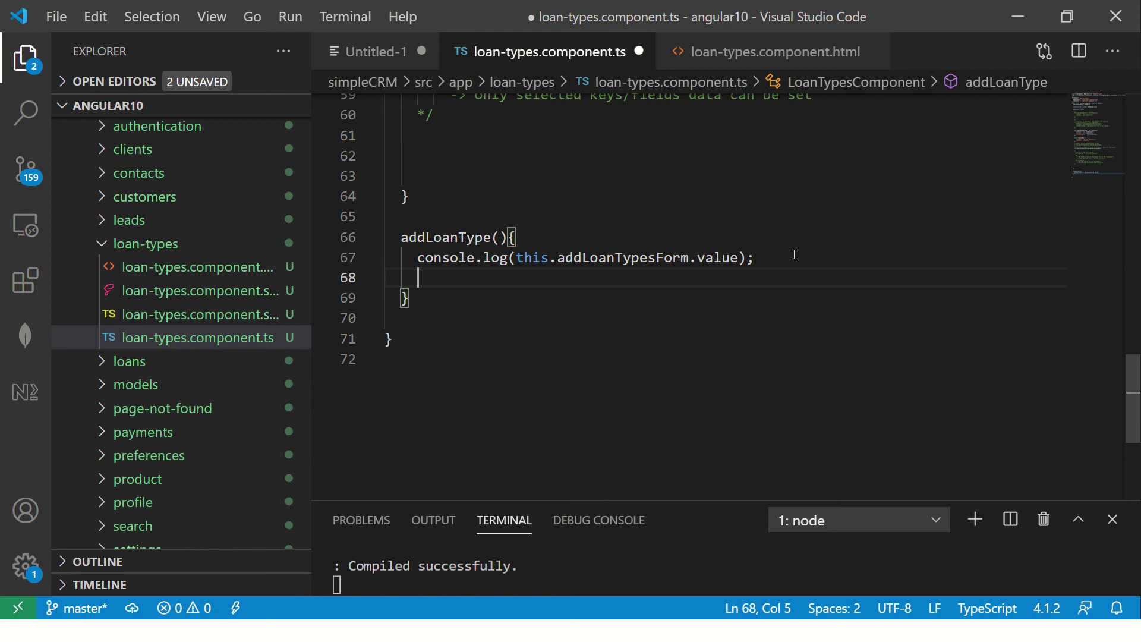
pyautogui.write('console.olog')
pyautogui.press('BackSpace')
pyautogui.press('BackSpace')
pyautogui.press('BackSpace')
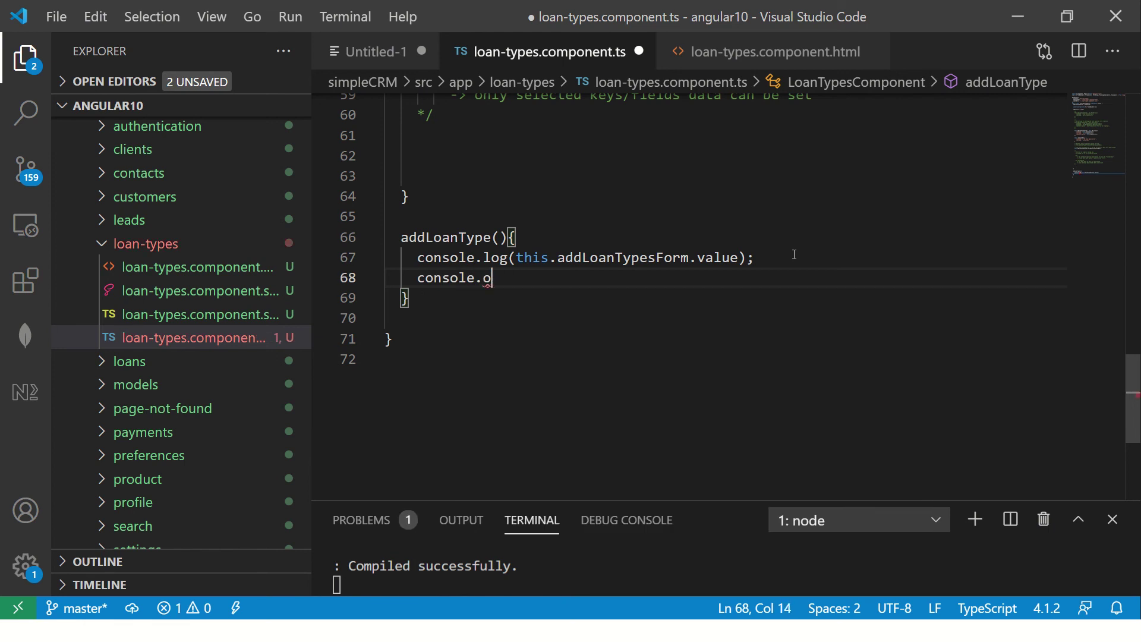
pyautogui.press('BackSpace')
pyautogui.write('log(this.')
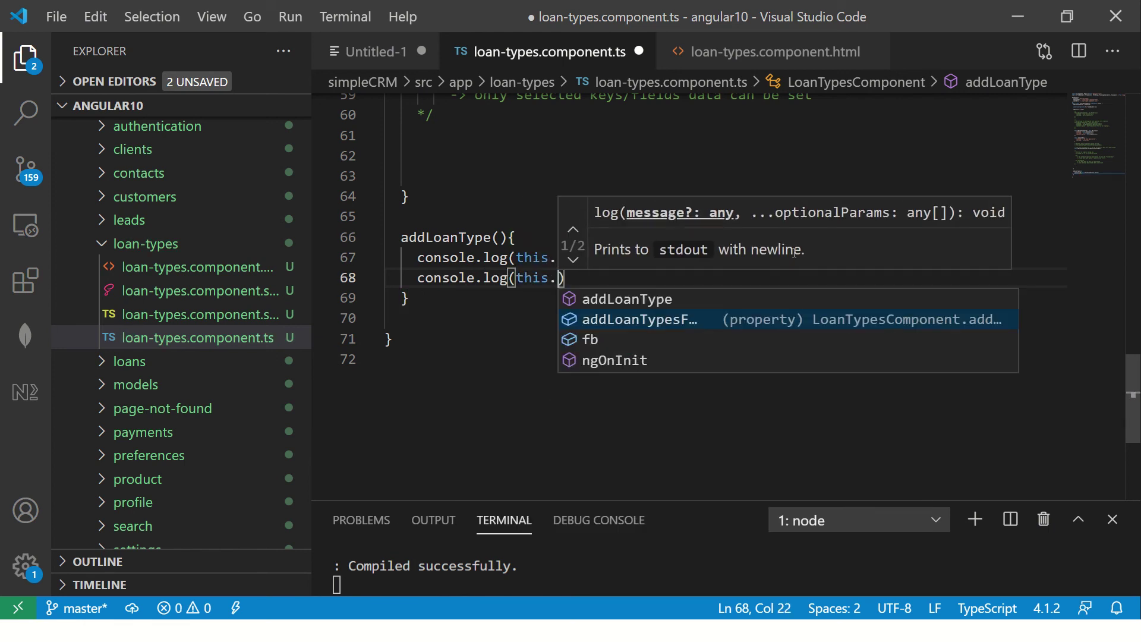
pyautogui.write('a')
pyautogui.press('Return')
pyautogui.write('.')
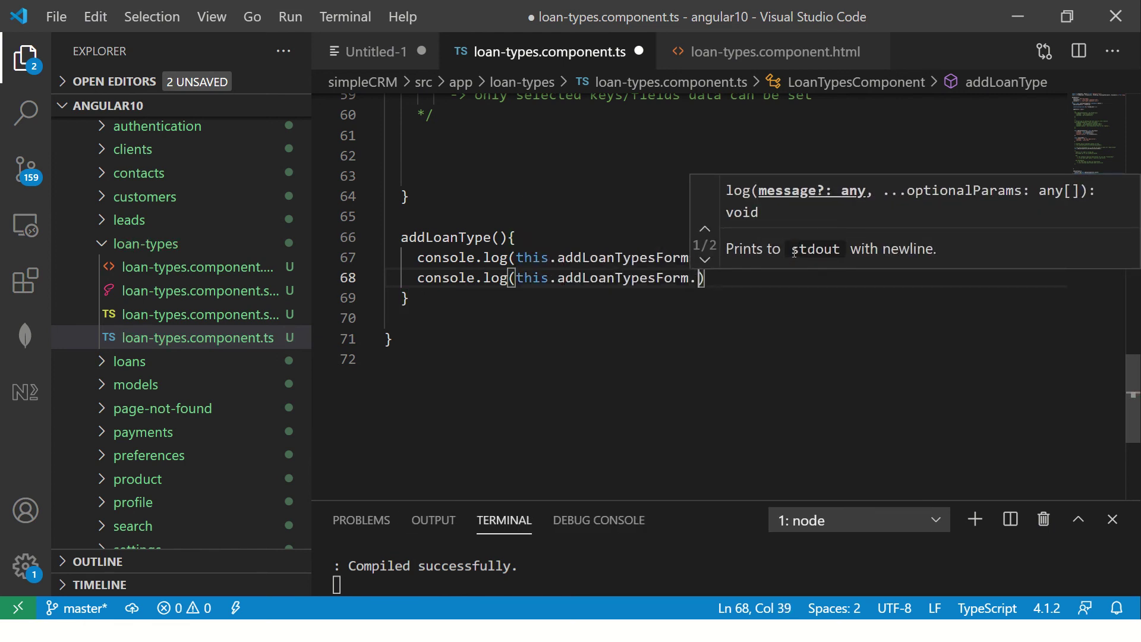
pyautogui.write('get(')
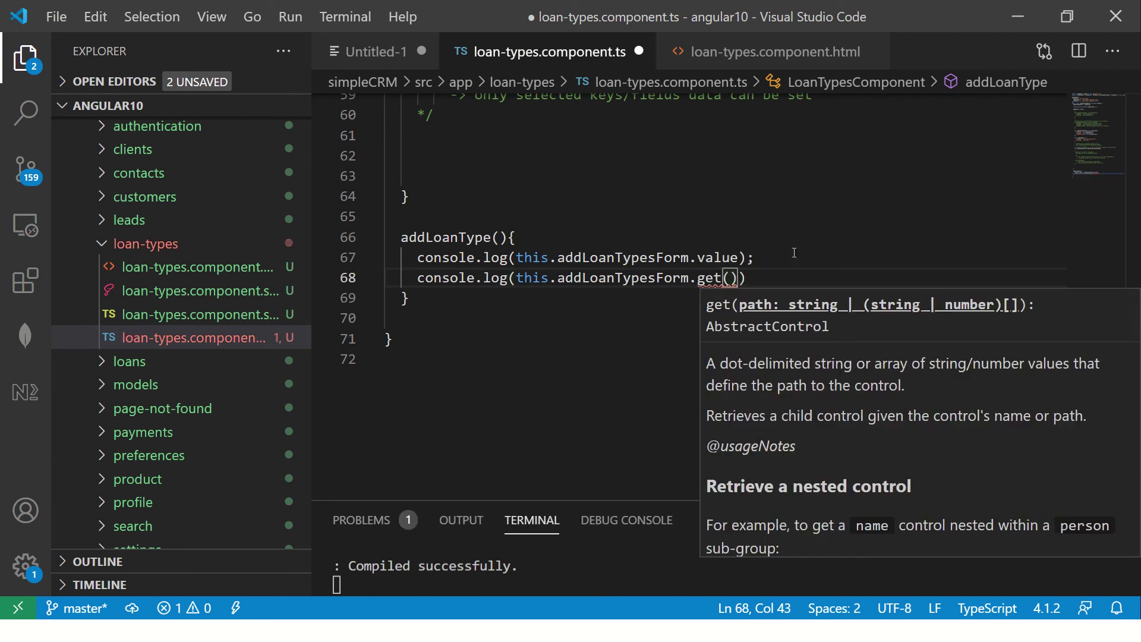
pyautogui.write("'loan")
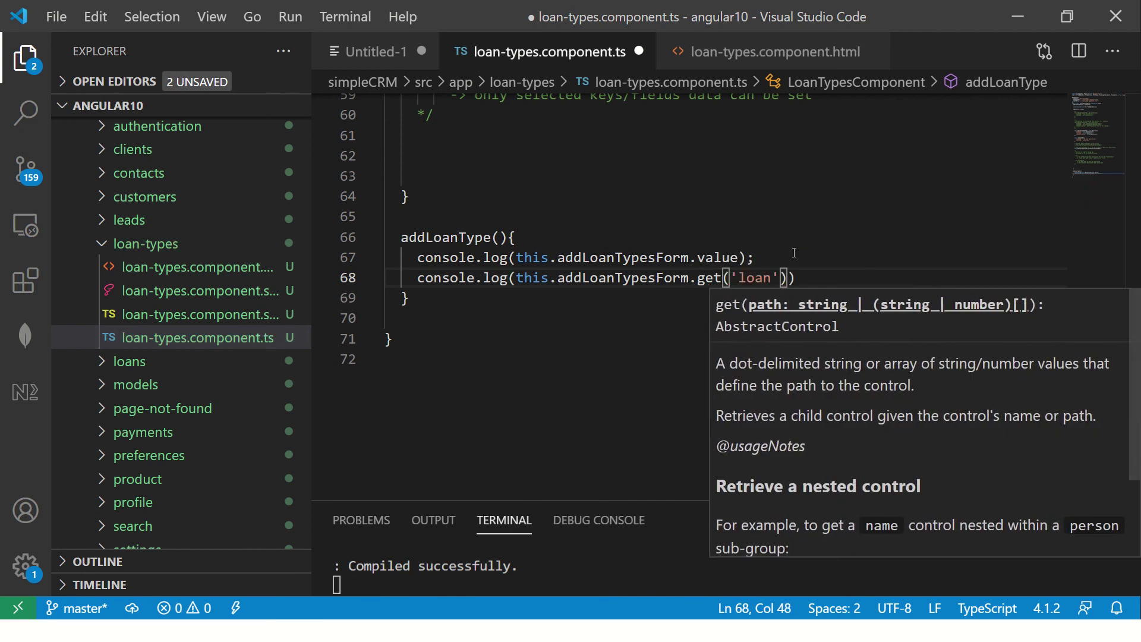
pyautogui.write('Ty')
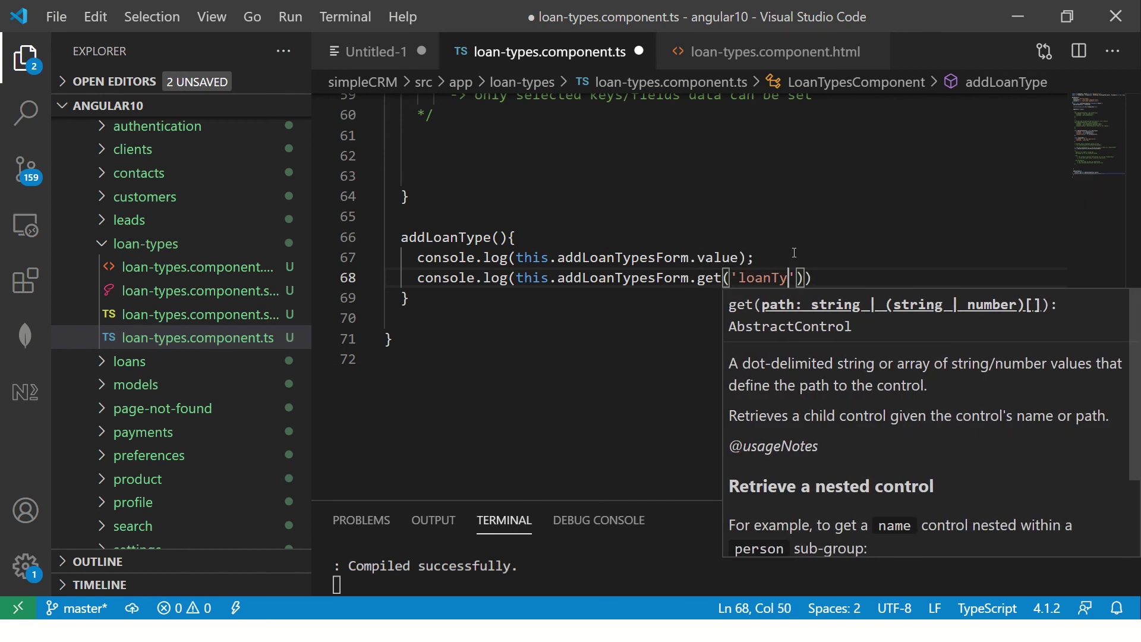
pyautogui.write("pe').v")
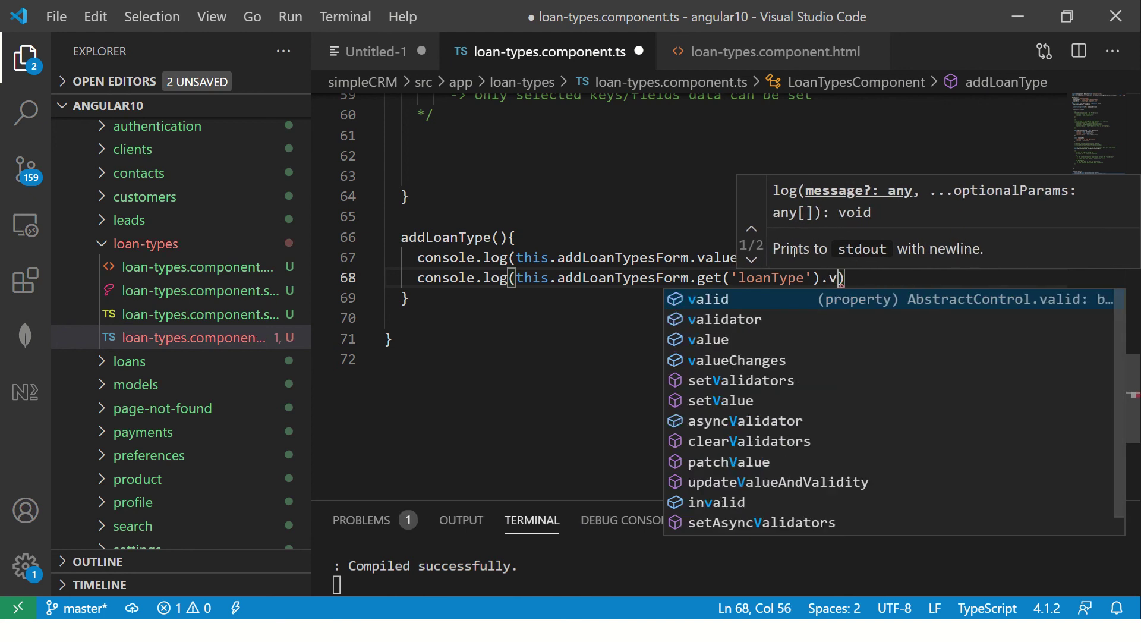
pyautogui.write('alue')
pyautogui.press('Escape')
pyautogui.press('Down')
pyautogui.press('Home')
pyautogui.press('Home')
pyautogui.press('Up')
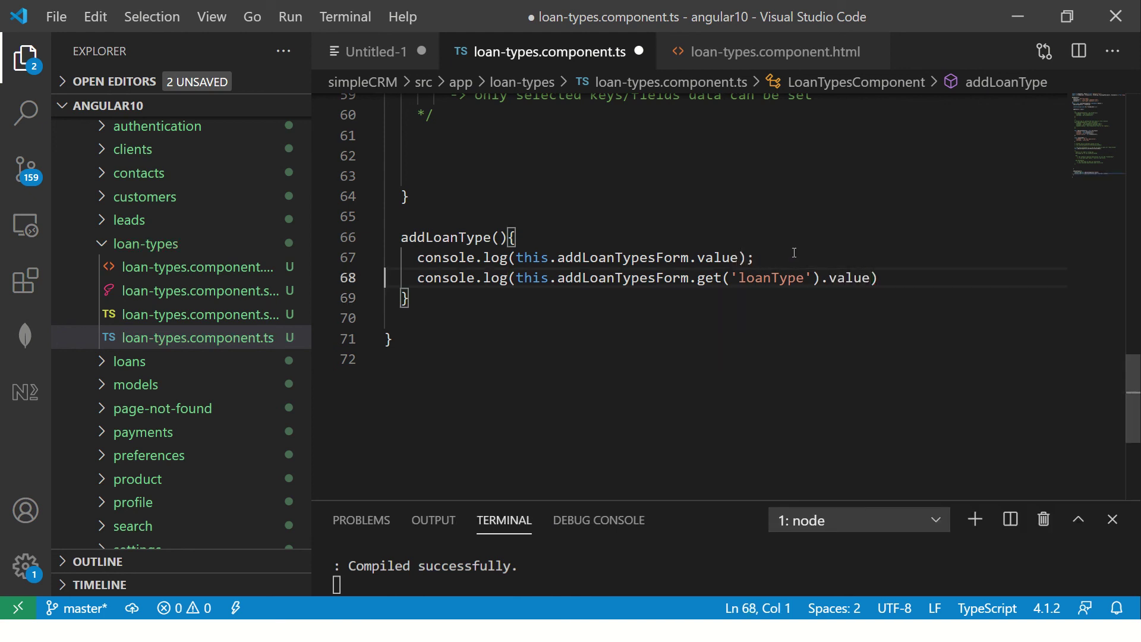
pyautogui.press('End')
pyautogui.write(';')
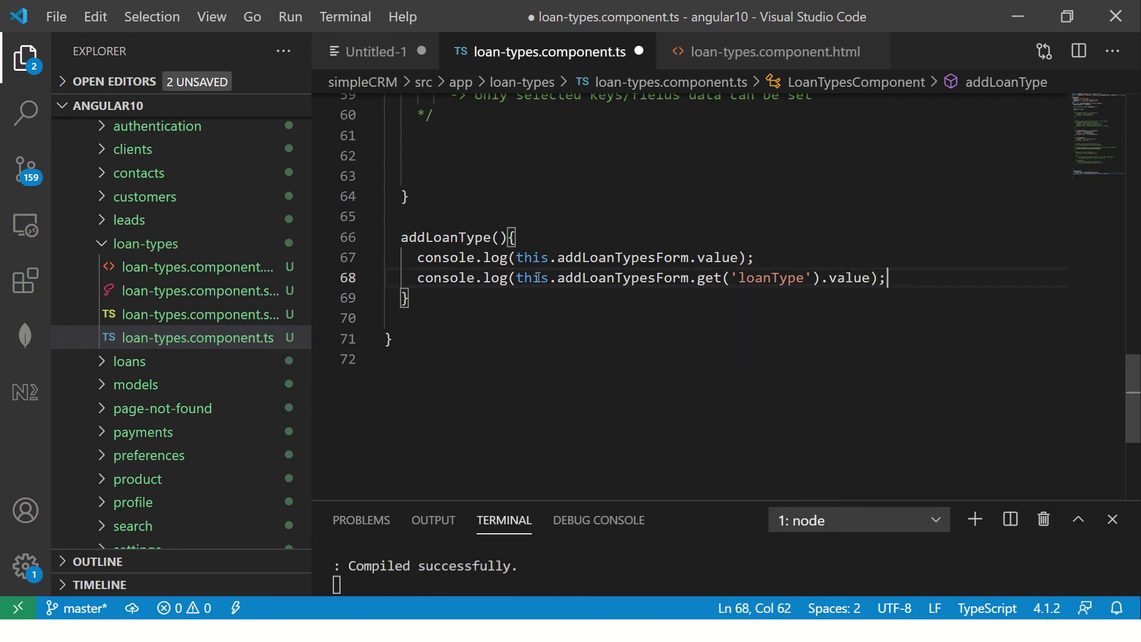
# Step: Comment out the whole-form console.log on line 67 and save the file
pyautogui.moveTo(518, 278)
pyautogui.mouseDown()
pyautogui.moveTo(865, 278)
pyautogui.moveTo(732, 278)
pyautogui.moveTo(836, 279)
pyautogui.moveTo(812, 278)
pyautogui.mouseUp()
pyautogui.doubleClick(710, 279)
pyautogui.doubleClick(851, 278)
pyautogui.click(918, 277)
pyautogui.click(417, 258)
pyautogui.write('//')
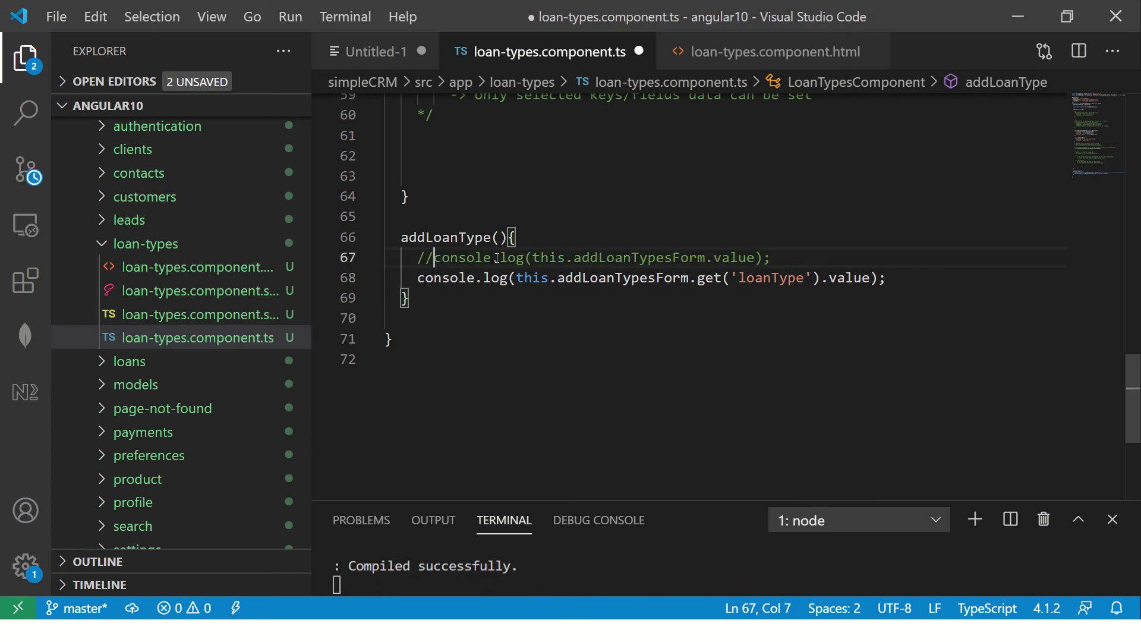
pyautogui.hotkey('ctrl', 's')
# Step: In Chrome, clear the console and submit the form, logging 'Gold Loan'
pyautogui.hotkey('alt', 'Tab')
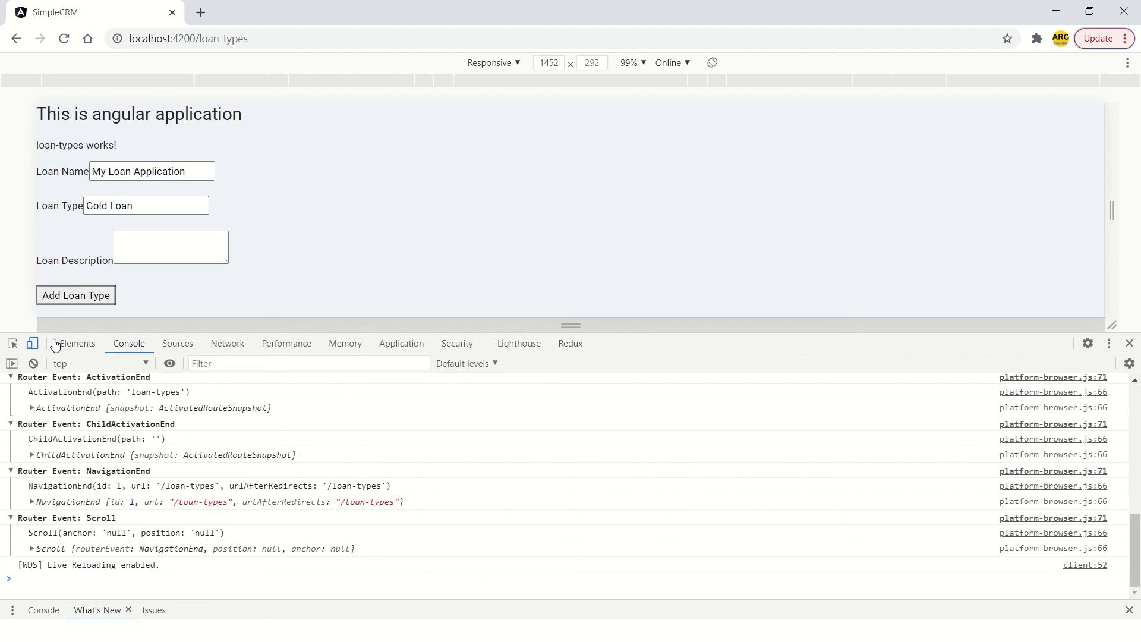
pyautogui.click(34, 364)
pyautogui.click(96, 297)
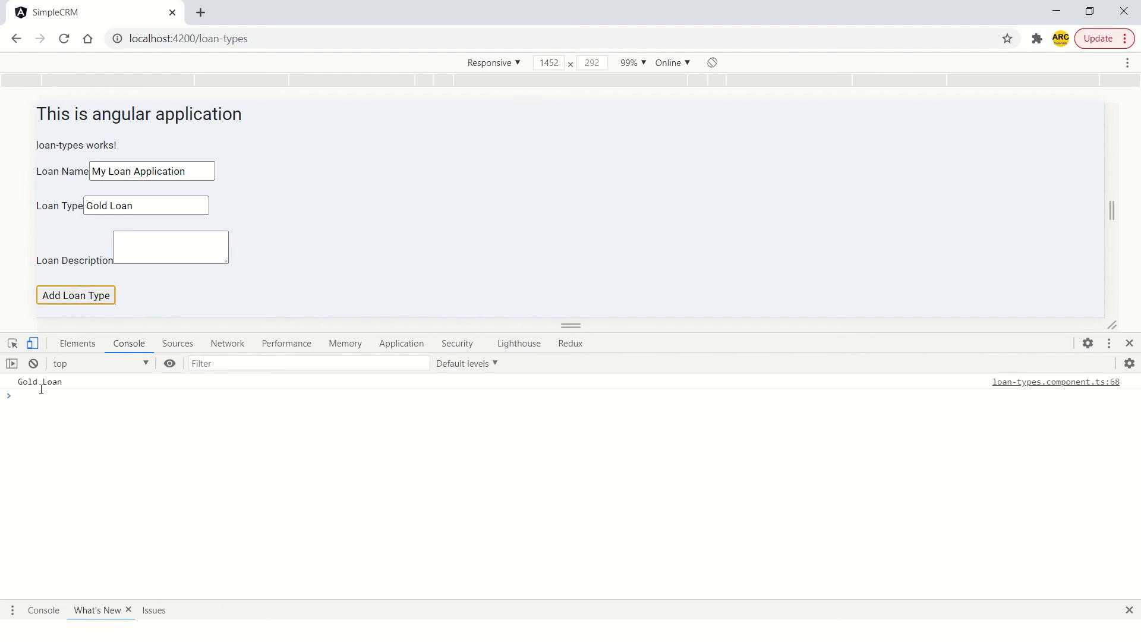
pyautogui.click(110, 386)
# Step: Change Loan Type to Personal Loan and resubmit, logging 'Personal Loan'
pyautogui.click(191, 203)
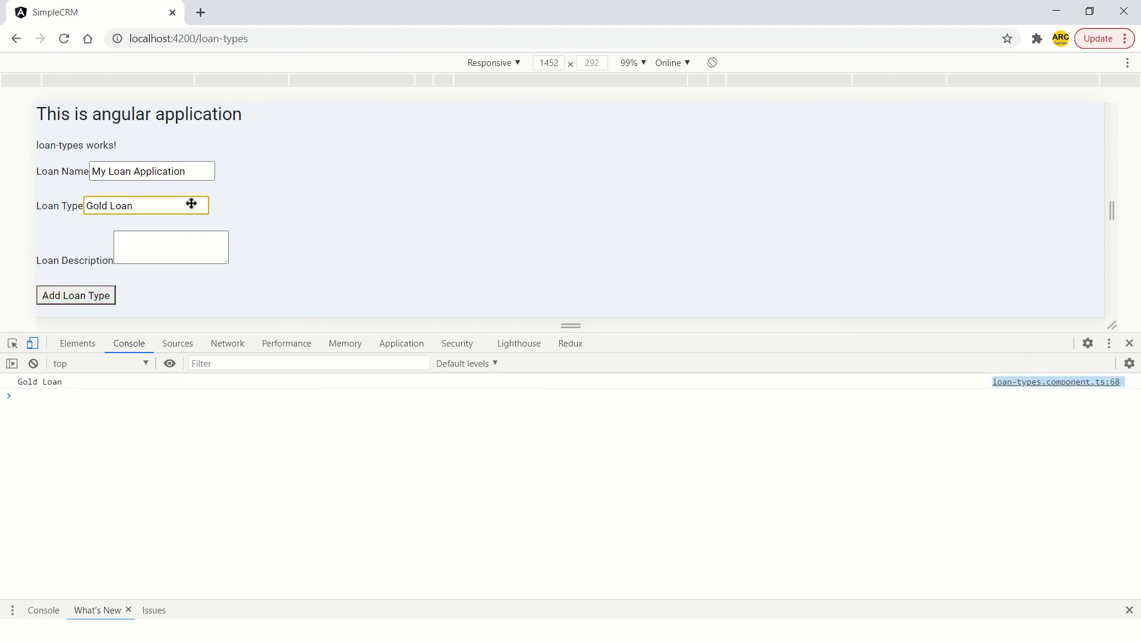
pyautogui.tripleClick(191, 203)
pyautogui.write('Persona')
pyautogui.write('l Loan')
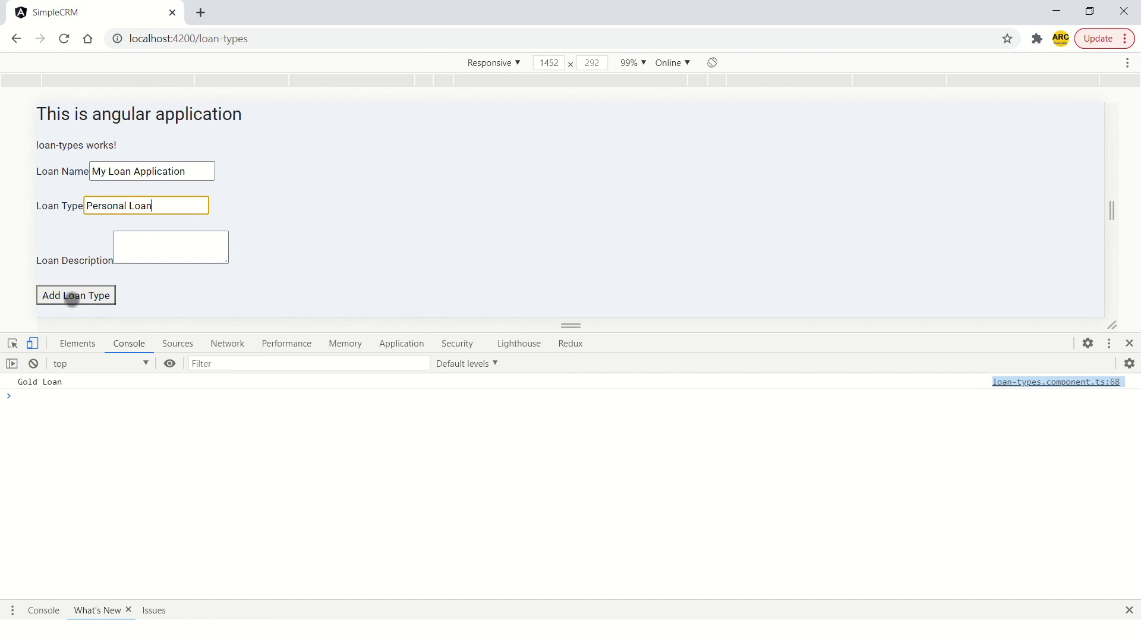
pyautogui.click(71, 298)
pyautogui.hotkey('alt', 'Tab')
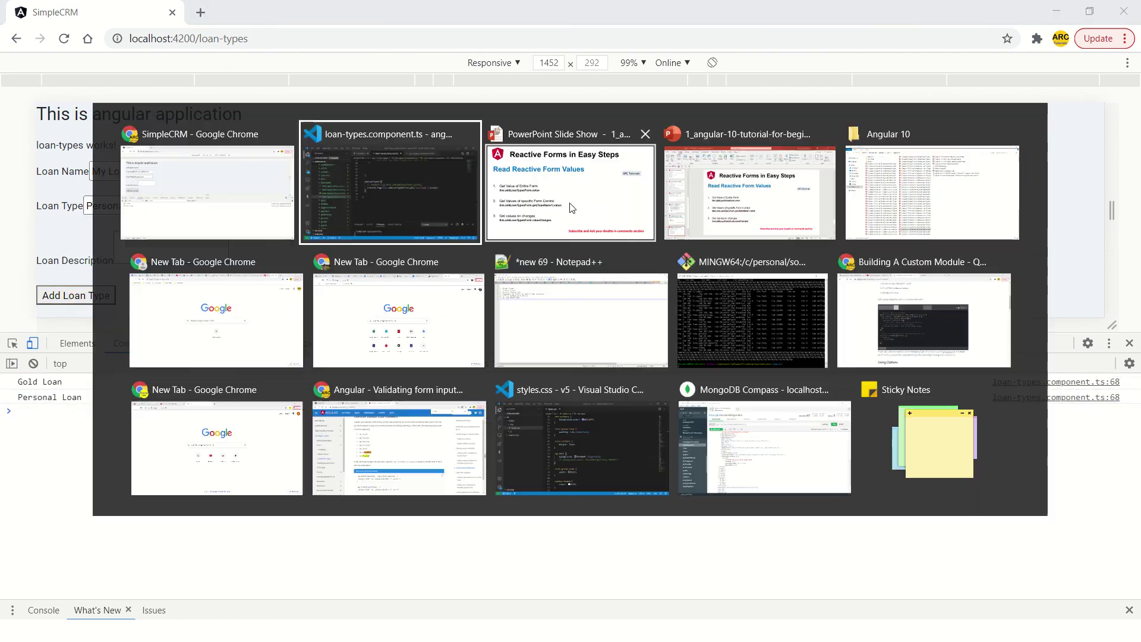
# Step: Start a /* */ comment block in addLoanType with a note on getting the whole form
pyautogui.click(764, 324)
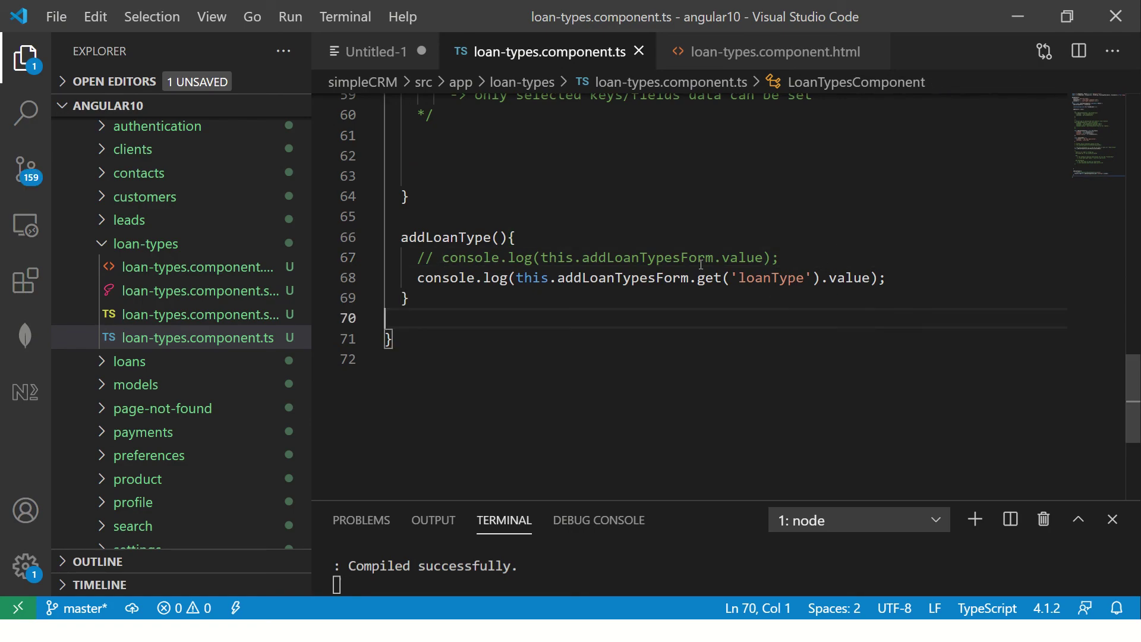
pyautogui.click(535, 237)
pyautogui.press('Return')
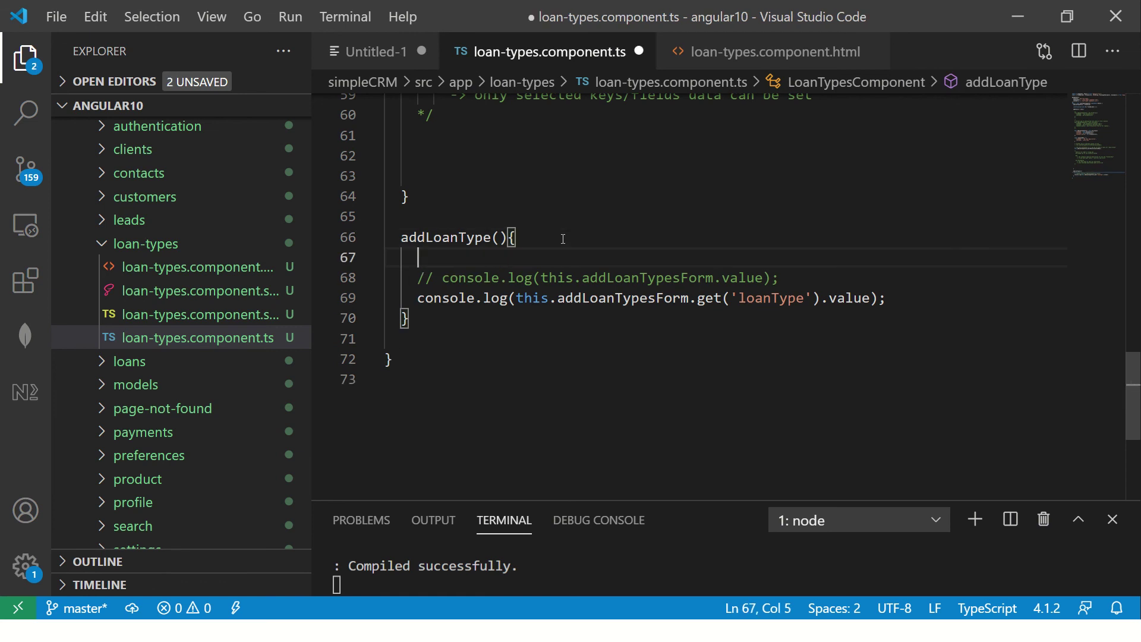
pyautogui.write('/*')
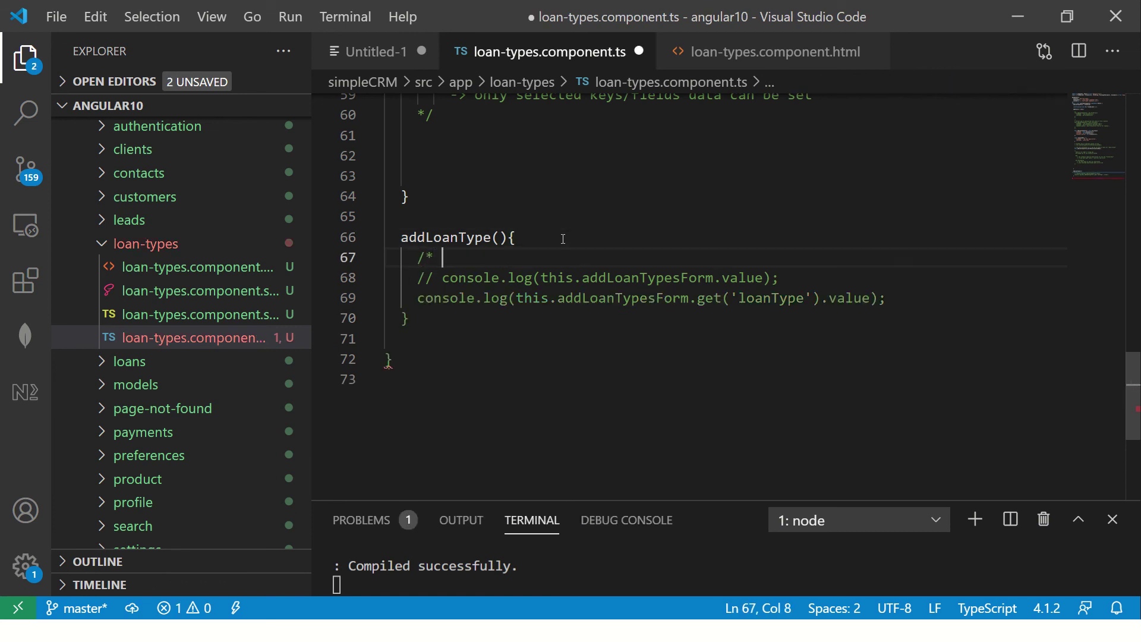
pyautogui.press('Return')
pyautogui.press('Return')
pyautogui.write('*/')
pyautogui.press('Up')
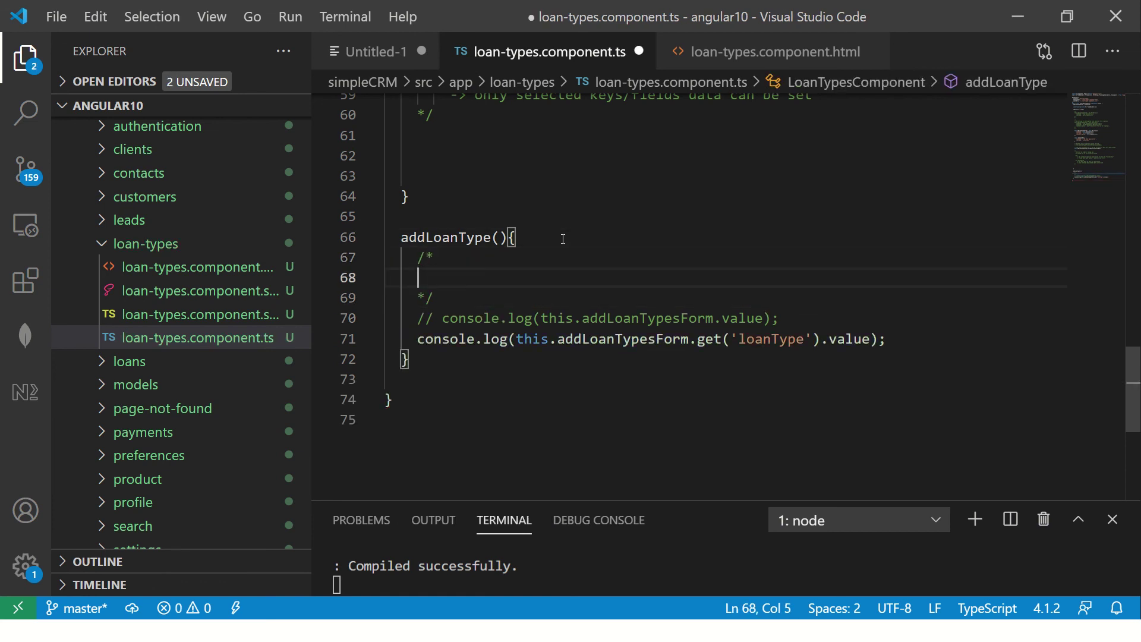
pyautogui.press('Tab')
pyautogui.write('- Get ')
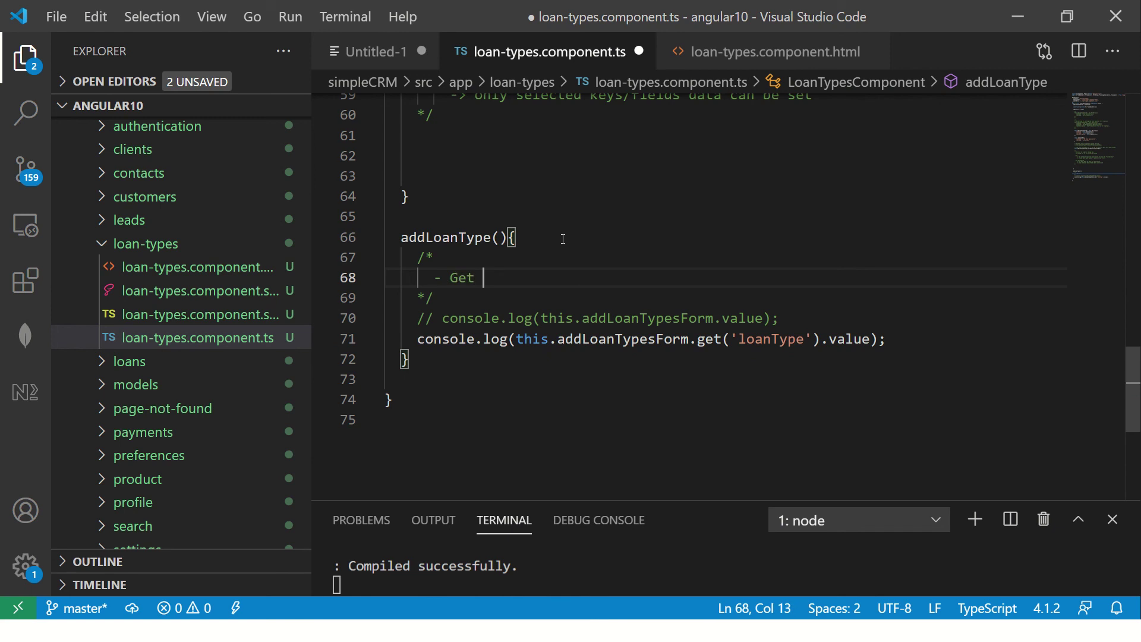
pyautogui.write('et')
pyautogui.press('BackSpace')
pyautogui.press('BackSpace')
pyautogui.write('Entire ')
pyautogui.write('Form in one go')
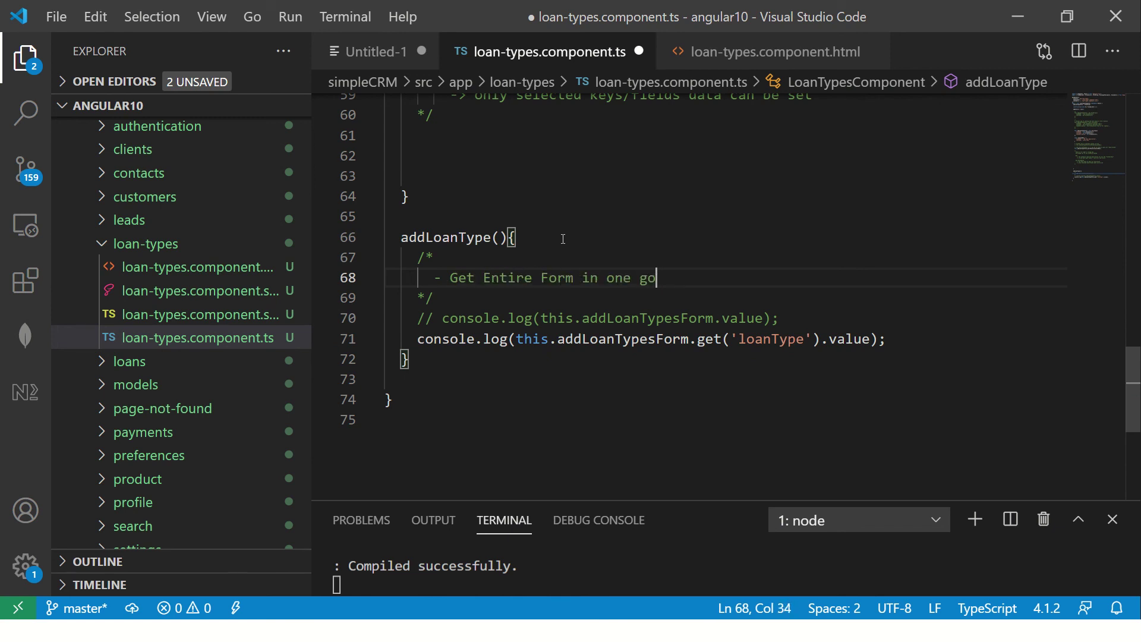
pyautogui.press('Return')
pyautogui.press('Tab')
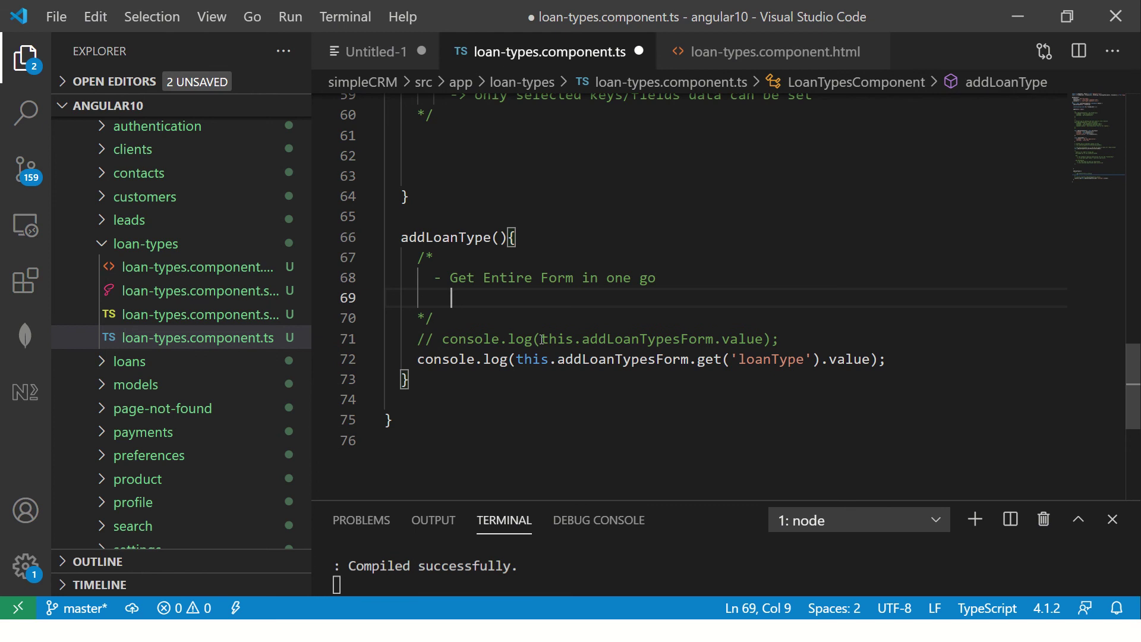
# Step: Copy the this.addLoanTypesForm.value expression under the first note
pyautogui.moveTo(541, 338); pyautogui.dragTo(765, 339)
pyautogui.hotkey('ctrl', 'c')
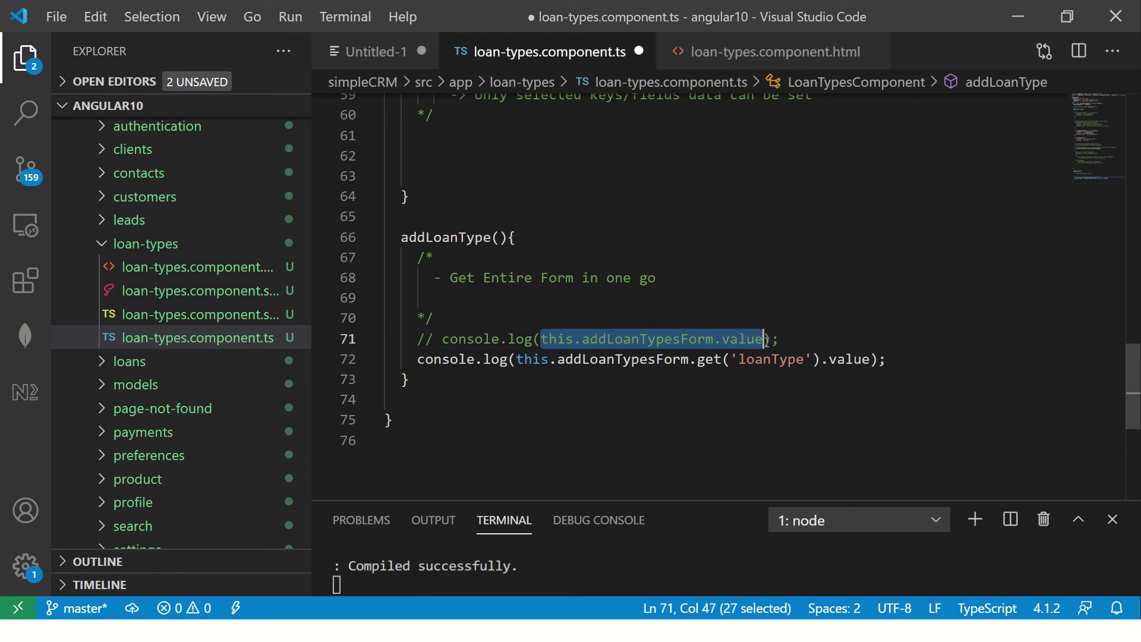
pyautogui.click(693, 300)
pyautogui.press('Tab')
pyautogui.hotkey('ctrl', 'v')
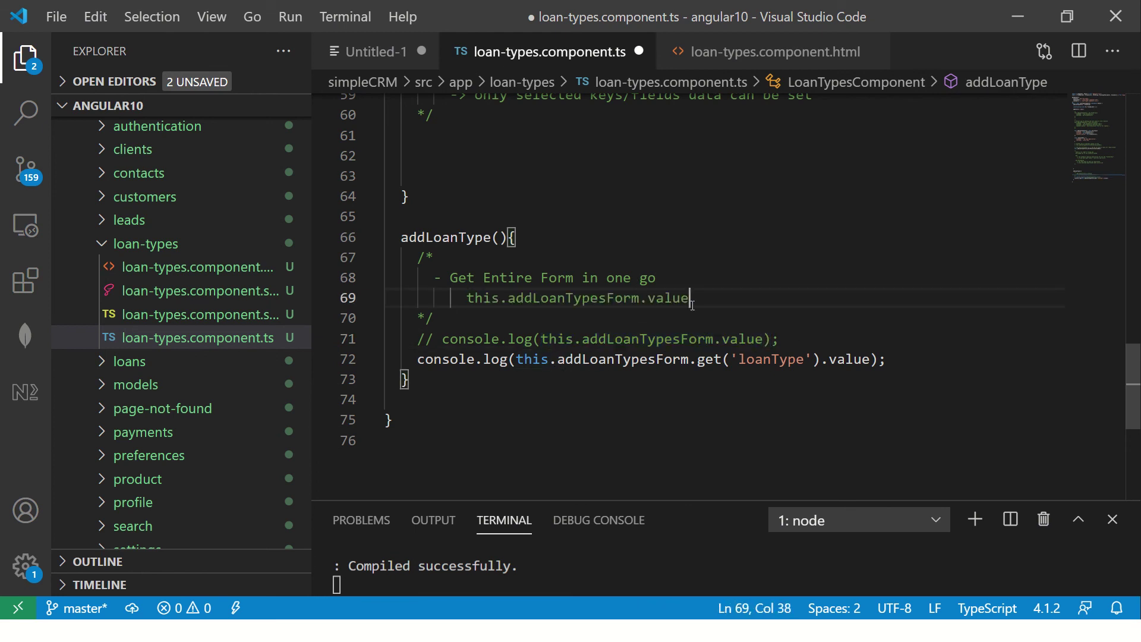
pyautogui.press('Return')
pyautogui.press('BackSpace')
pyautogui.press('BackSpace')
pyautogui.write('- Get a ')
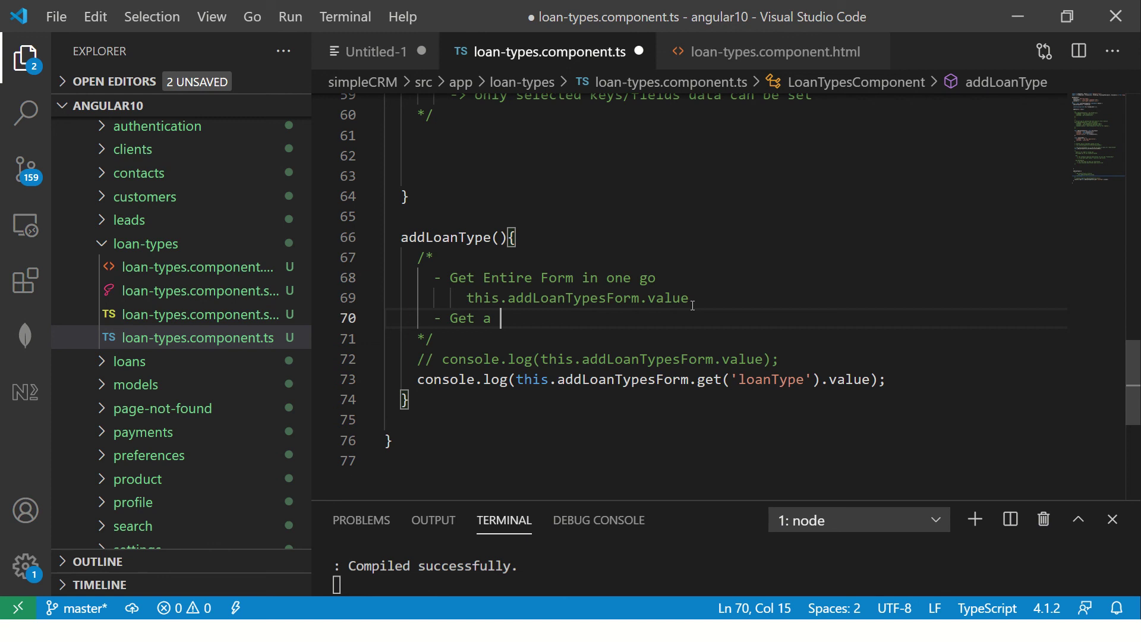
pyautogui.write('specific fo')
pyautogui.write('rm contorl')
# Step: Add a second note about getting a specific control
pyautogui.press('BackSpace')
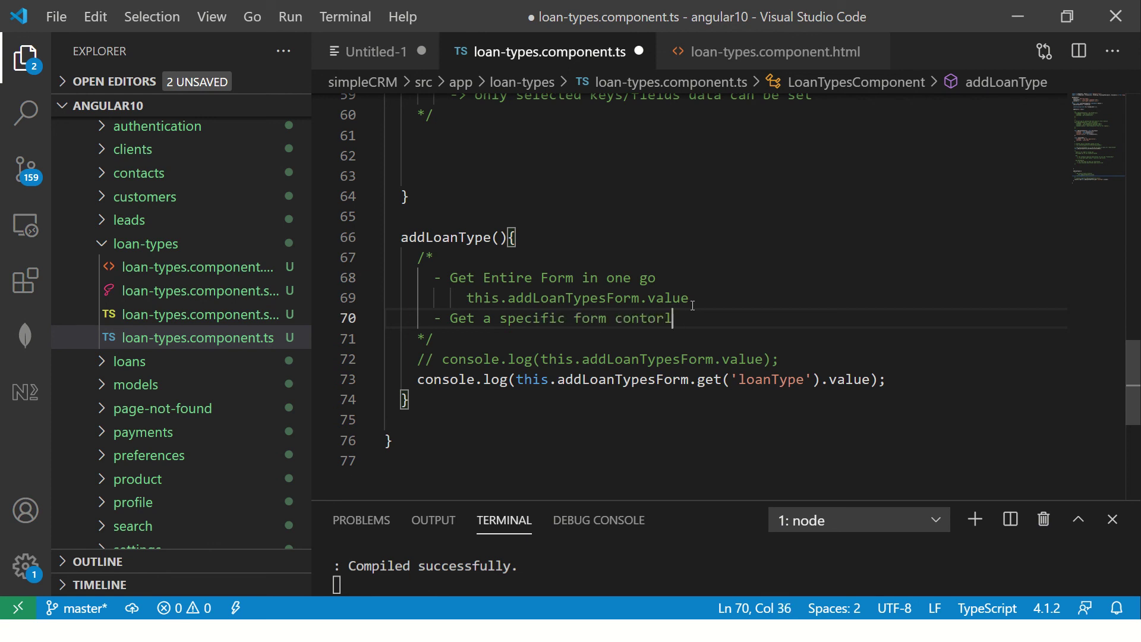
pyautogui.press('BackSpace')
pyautogui.press('BackSpace')
pyautogui.press('BackSpace')
pyautogui.write('rol')
pyautogui.press('Home')
pyautogui.press('Return')
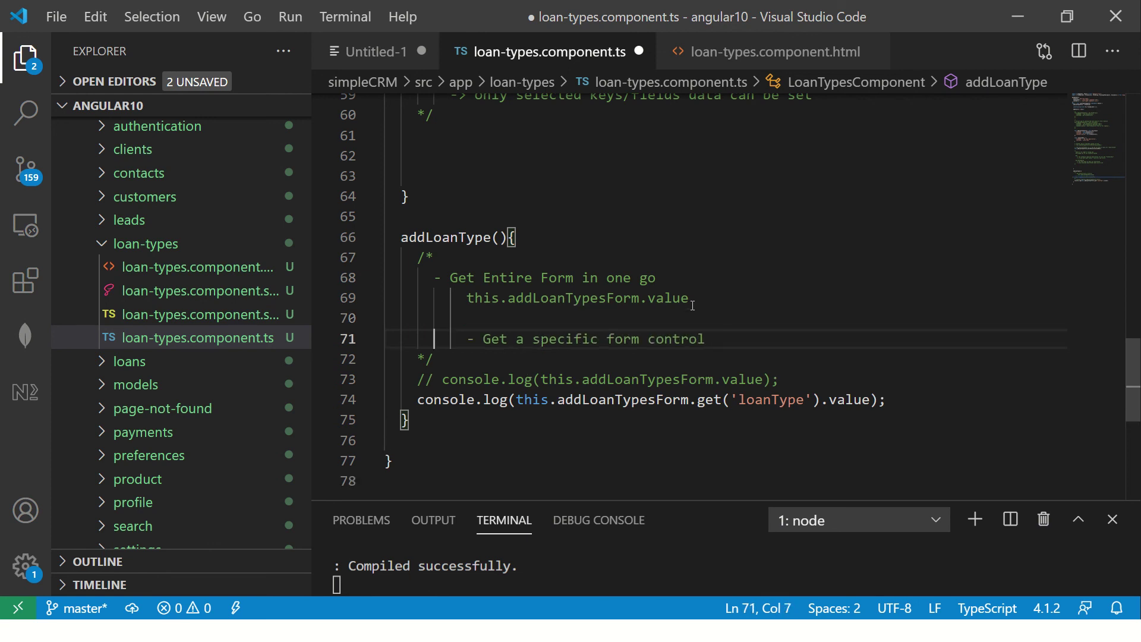
pyautogui.press('BackSpace')
pyautogui.press('BackSpace')
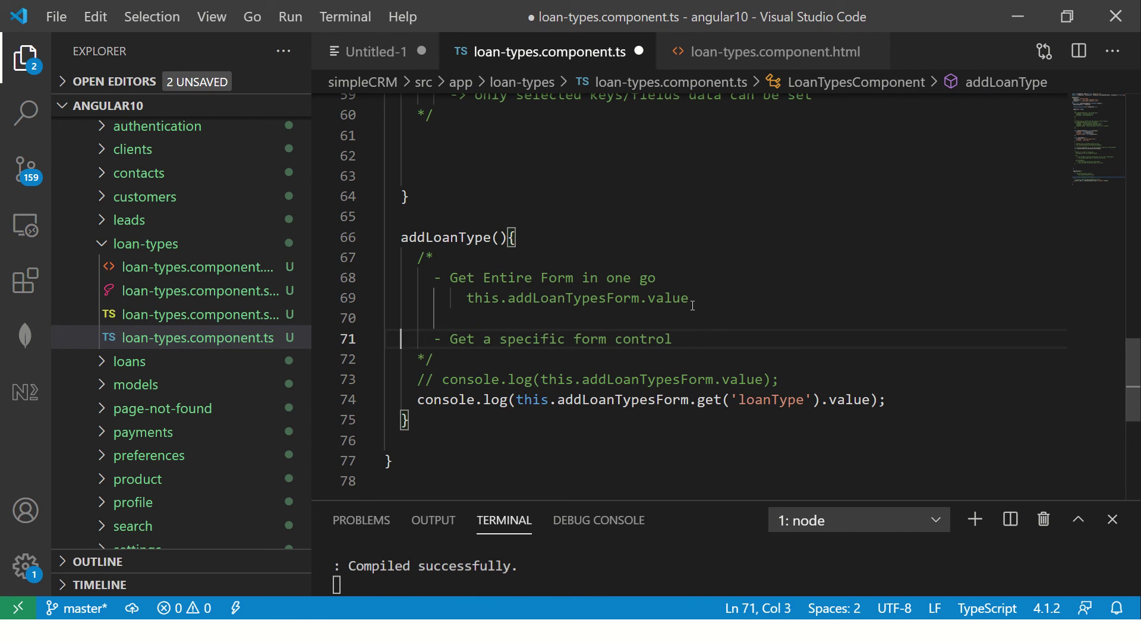
# Step: Paste the get('loanType').value expression under the second note and comment out the remaining console.log
pyautogui.moveTo(516, 399); pyautogui.dragTo(871, 400)
pyautogui.hotkey('ctrl', 'c')
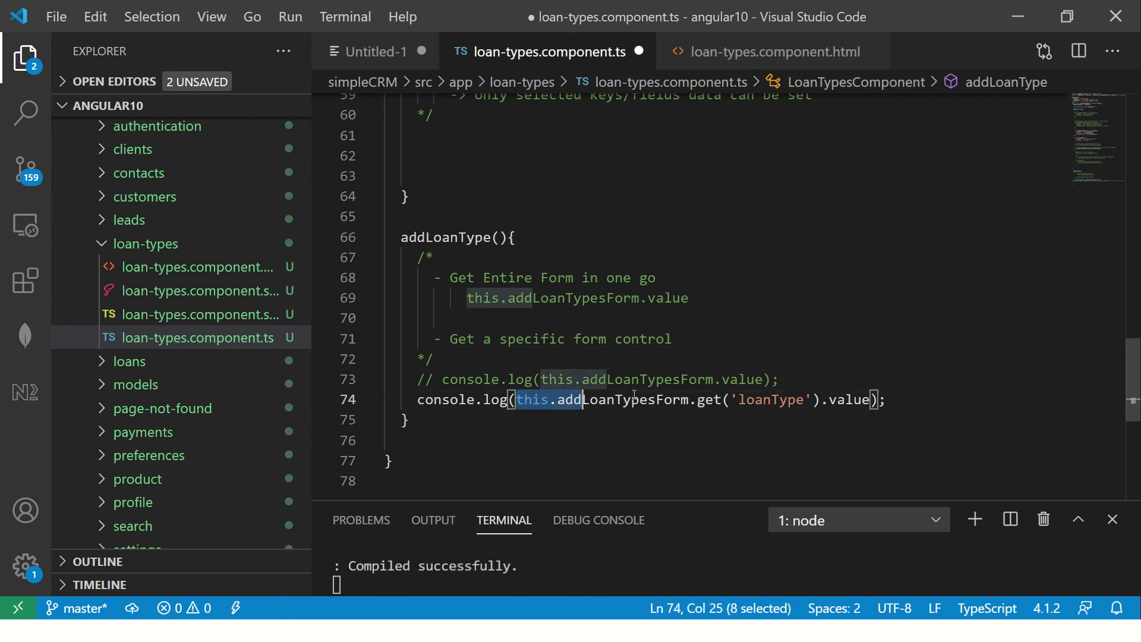
pyautogui.click(719, 338)
pyautogui.press('Return')
pyautogui.press('Tab')
pyautogui.hotkey('ctrl', 'v')
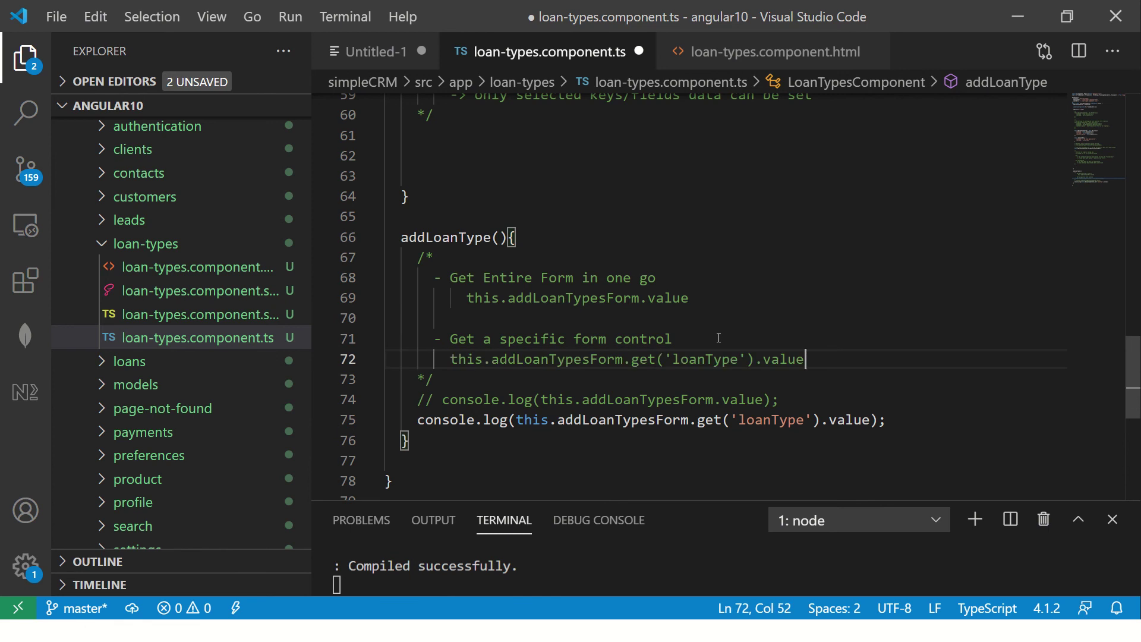
pyautogui.click(420, 420)
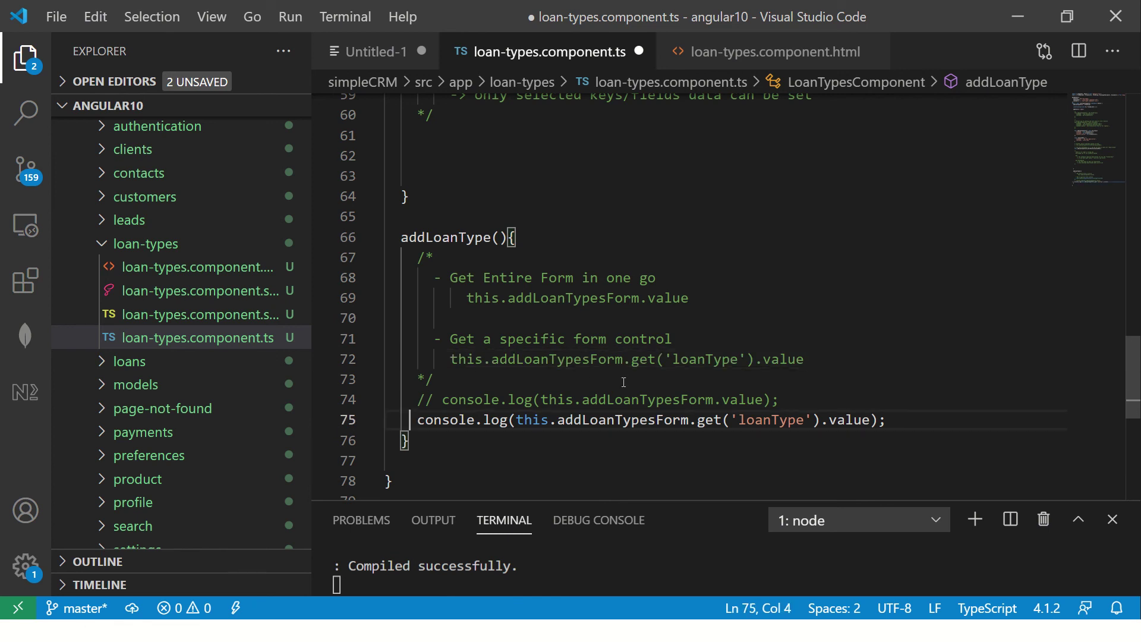
pyautogui.write('//')
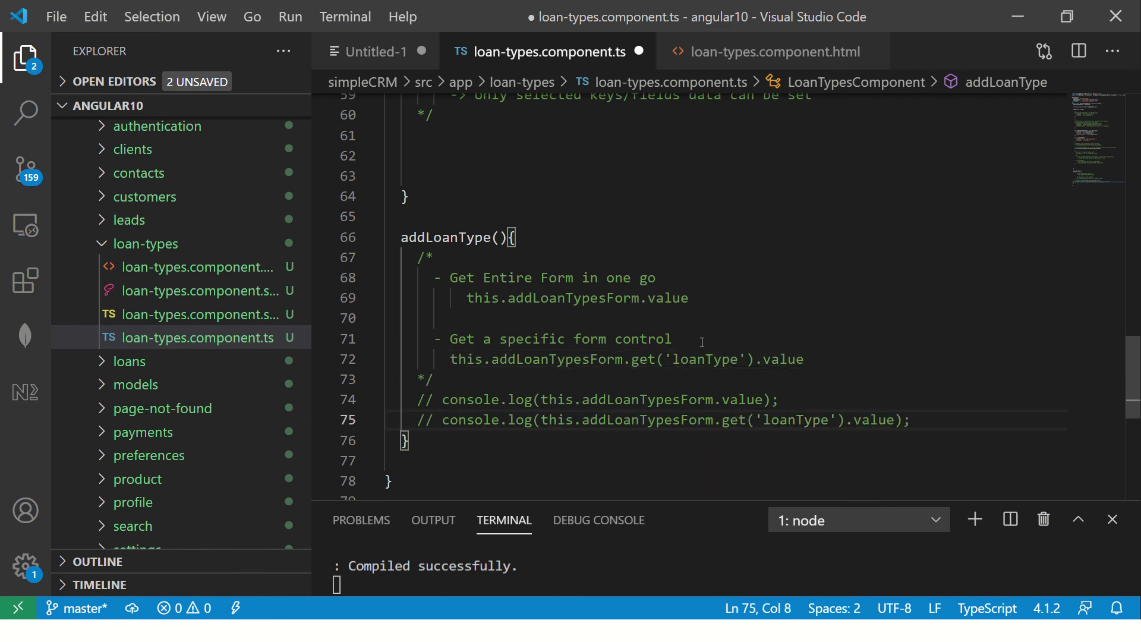
# Step: Add a console.log(this.addLoanTypesForm.valueChanges) line below the commented log lines
pyautogui.press('End')
pyautogui.press('Return')
pyautogui.press('Return')
pyautogui.write('co')
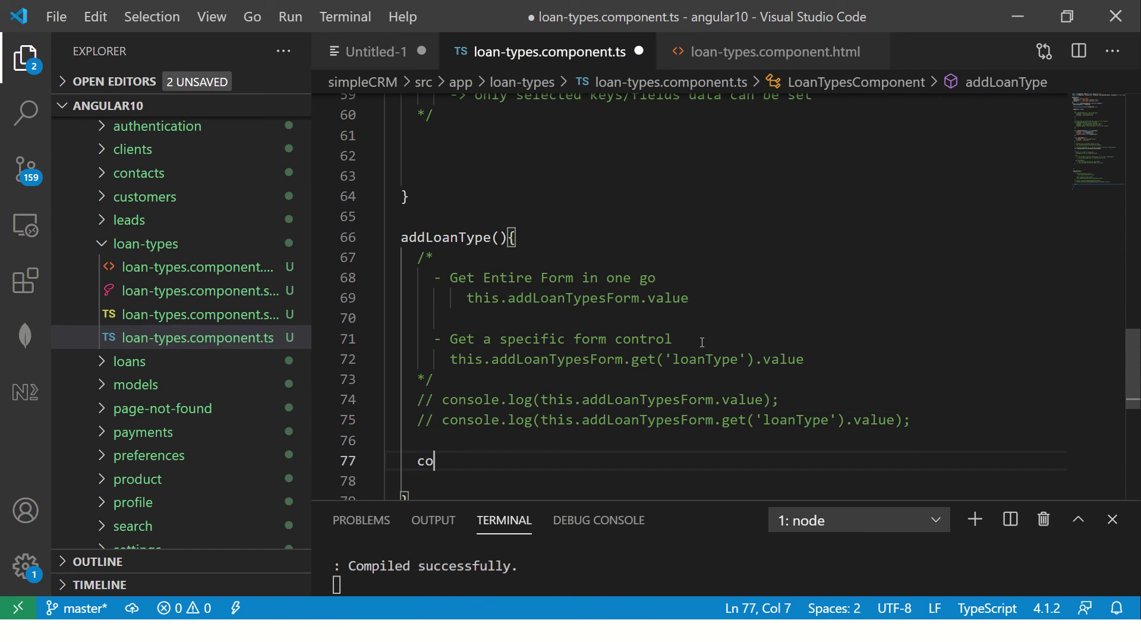
pyautogui.write('nsole.log(thi')
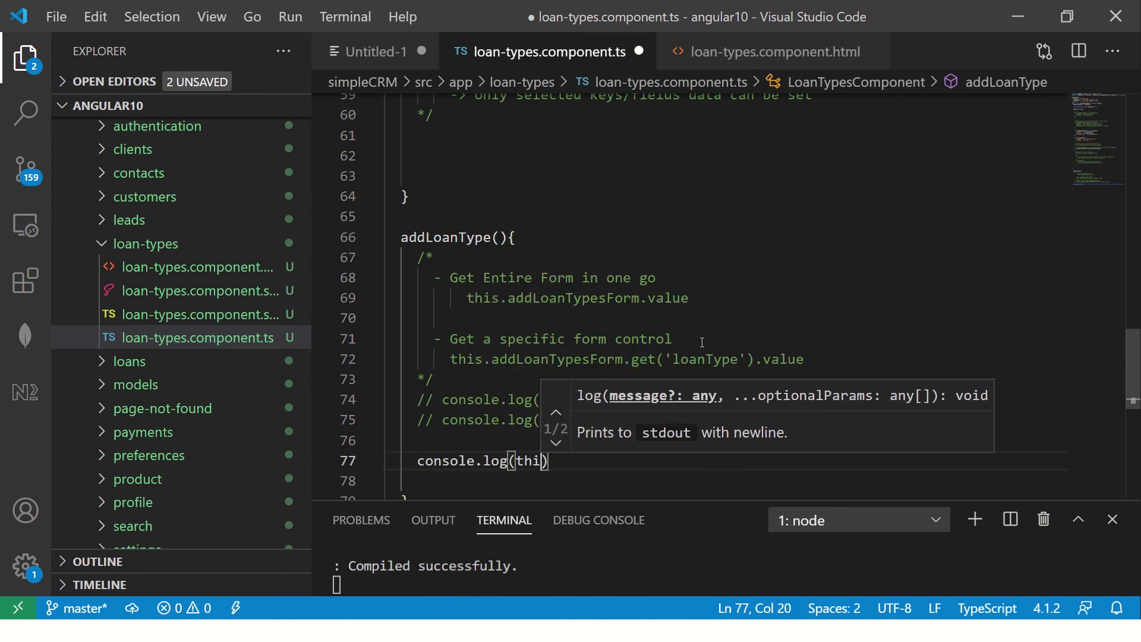
pyautogui.write('s.')
pyautogui.press('Return')
pyautogui.write('.')
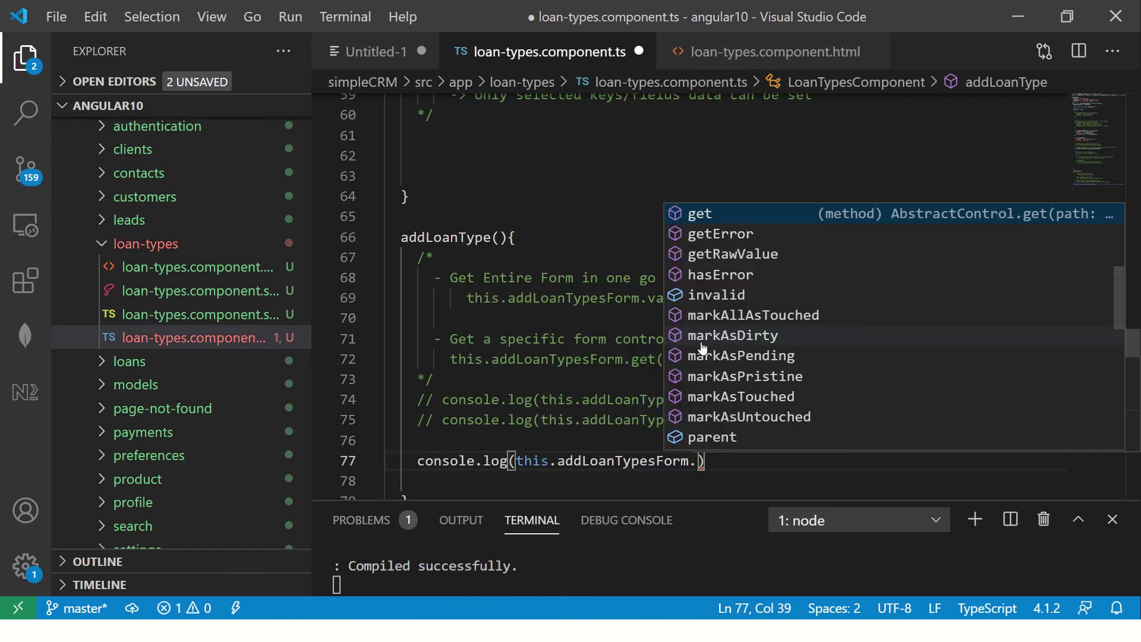
pyautogui.write('valid;u')
pyautogui.press('BackSpace')
pyautogui.press('BackSpace')
pyautogui.press('BackSpace')
pyautogui.press('BackSpace')
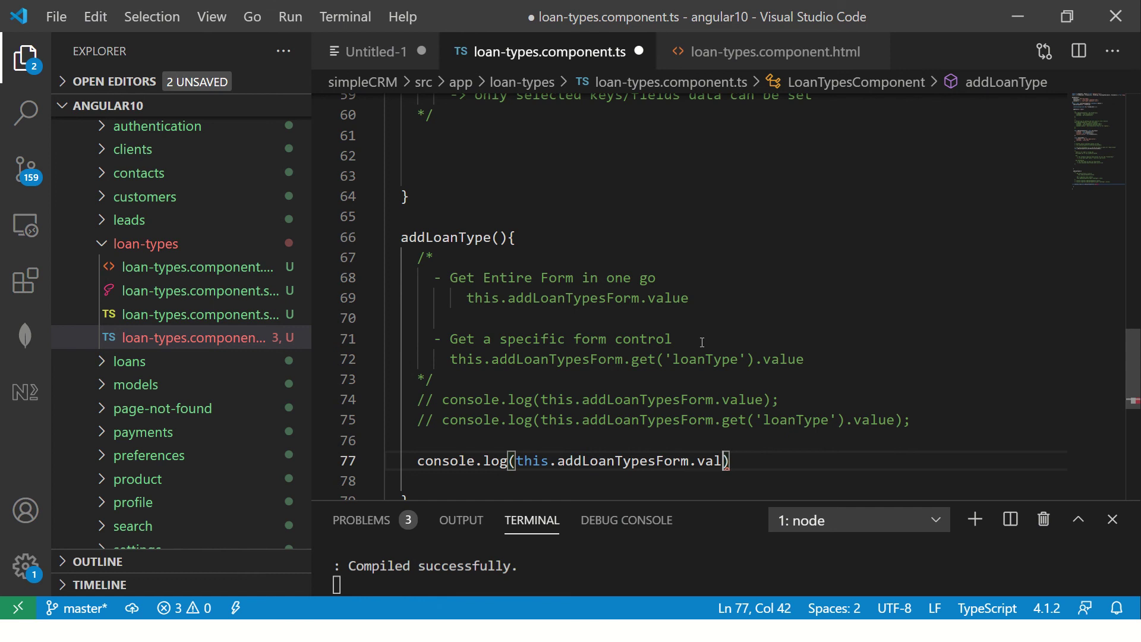
pyautogui.press('BackSpace')
pyautogui.press('BackSpace')
pyautogui.press('BackSpace')
pyautogui.write('.val')
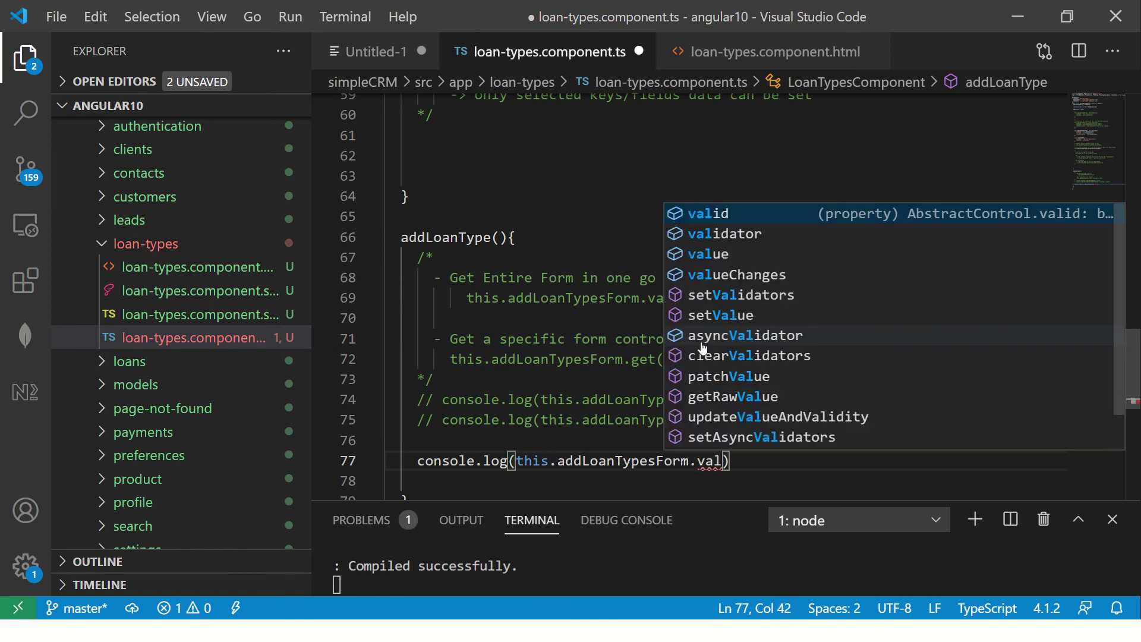
pyautogui.click(735, 274)
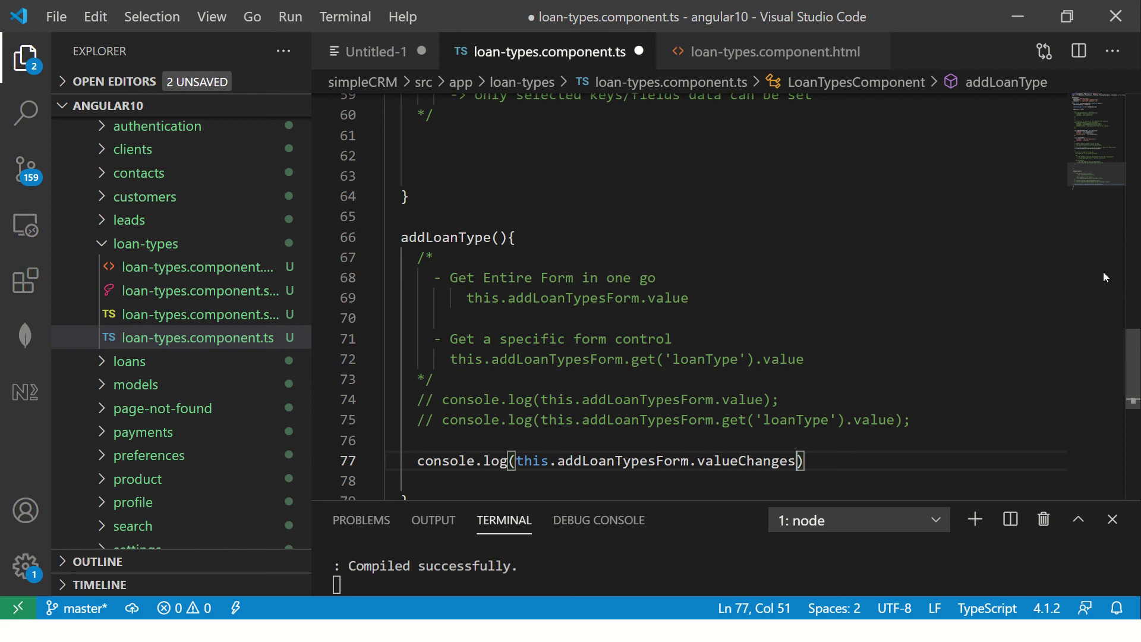
pyautogui.scroll(-3, 1134, 408)
pyautogui.scroll(2, 1134, 408)
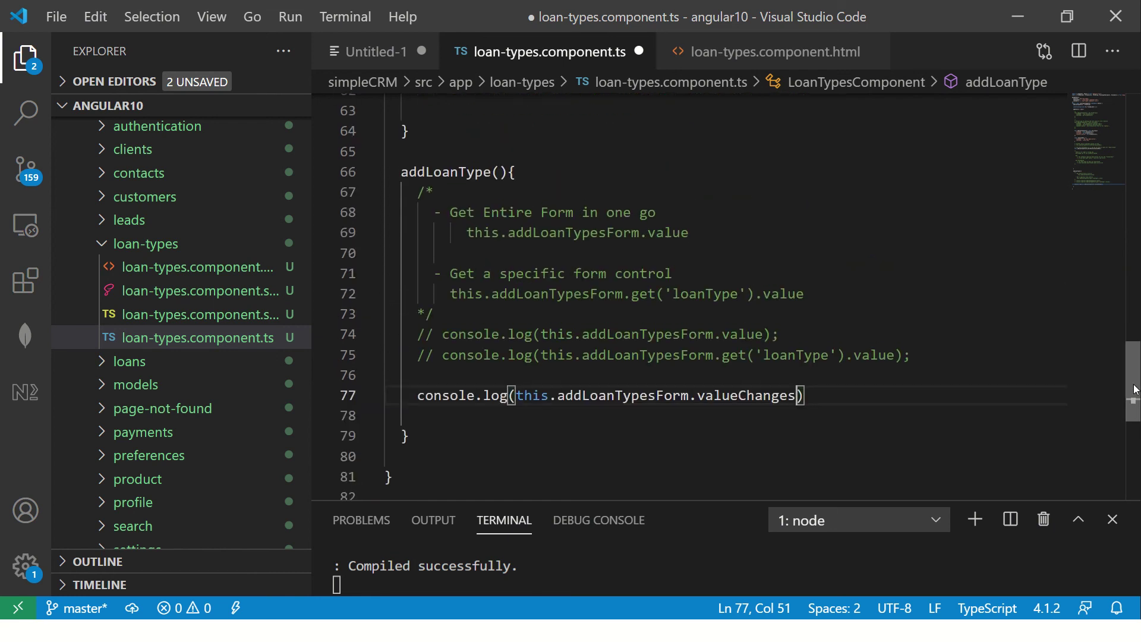
pyautogui.doubleClick(614, 398)
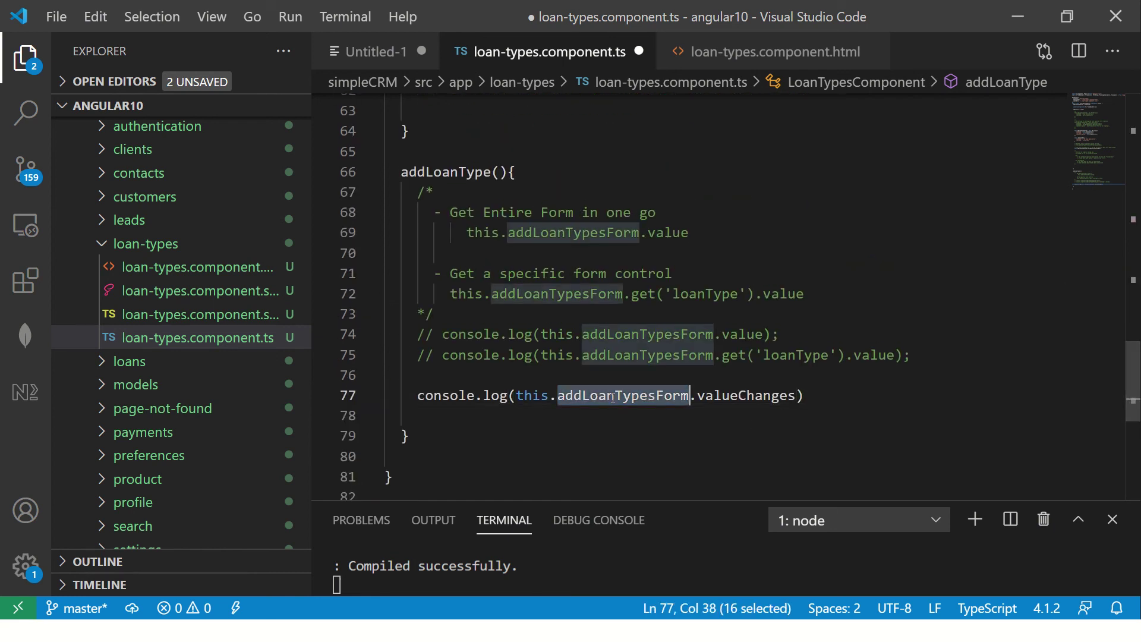
# Step: Add a third comment note 'valueChanges -> subscribe' under the second note
pyautogui.click(813, 294)
pyautogui.press('Return')
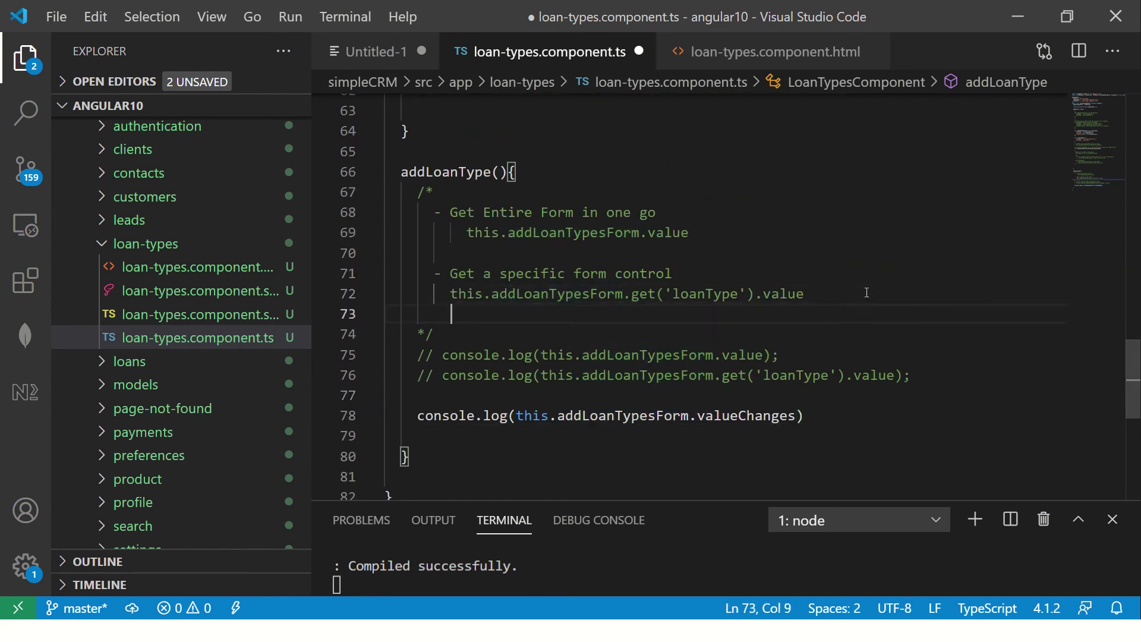
pyautogui.press('Return')
pyautogui.press('Tab')
pyautogui.write('- value')
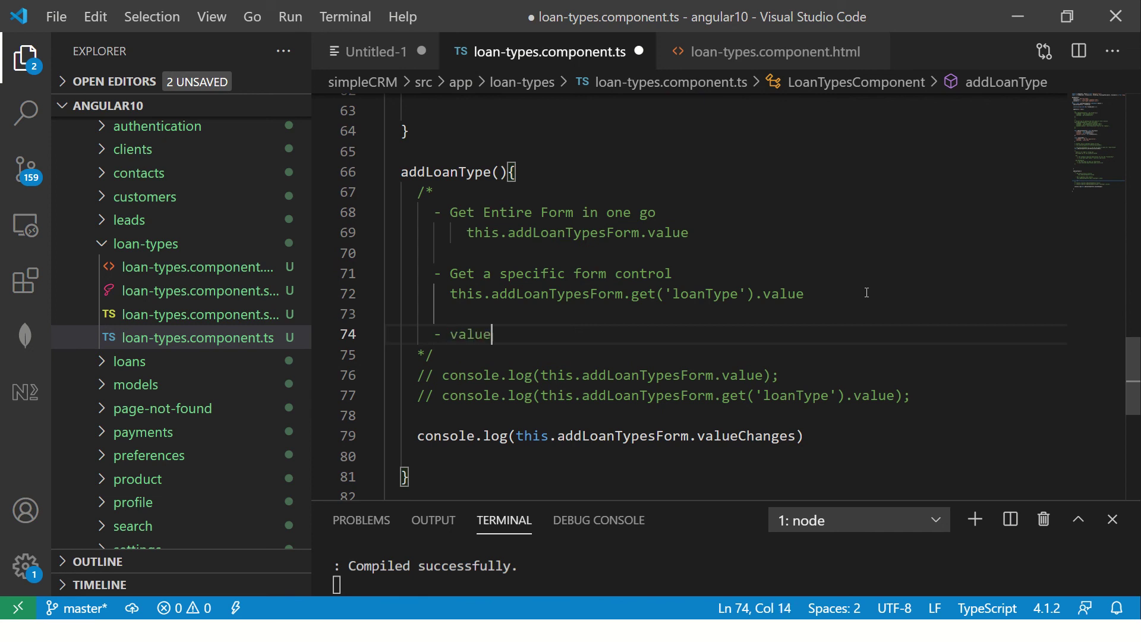
pyautogui.write('Chamnges')
pyautogui.press('BackSpace')
pyautogui.press('BackSpace')
pyautogui.press('BackSpace')
pyautogui.press('BackSpace')
pyautogui.write('nges')
pyautogui.press('Return')
pyautogui.write('->')
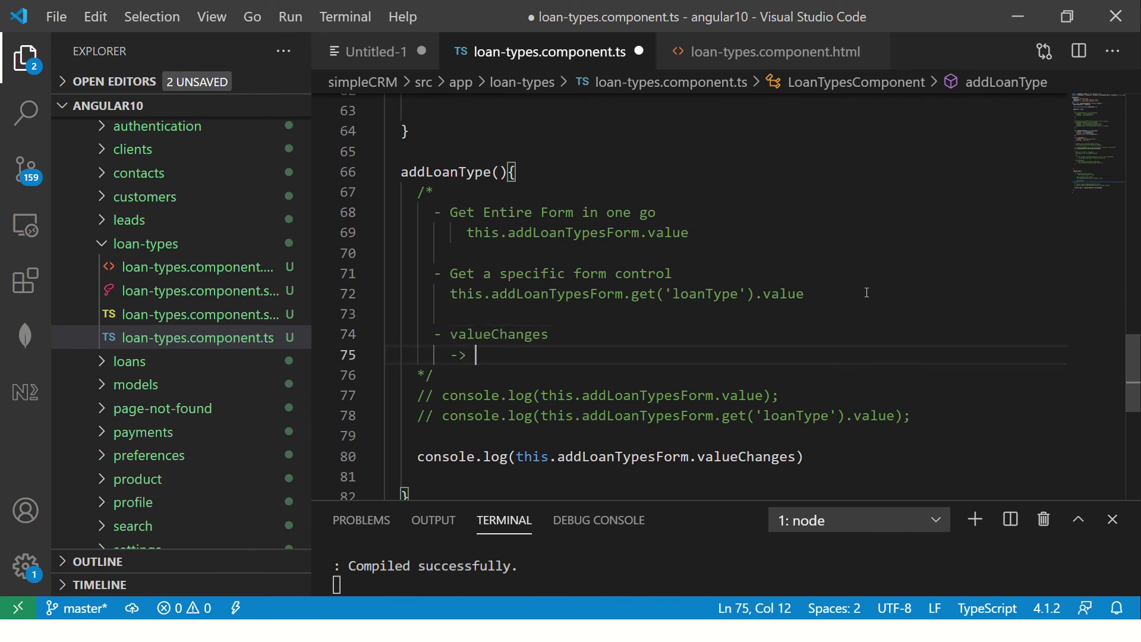
pyautogui.write(' subscribe')
pyautogui.scroll(-1, 1135, 383)
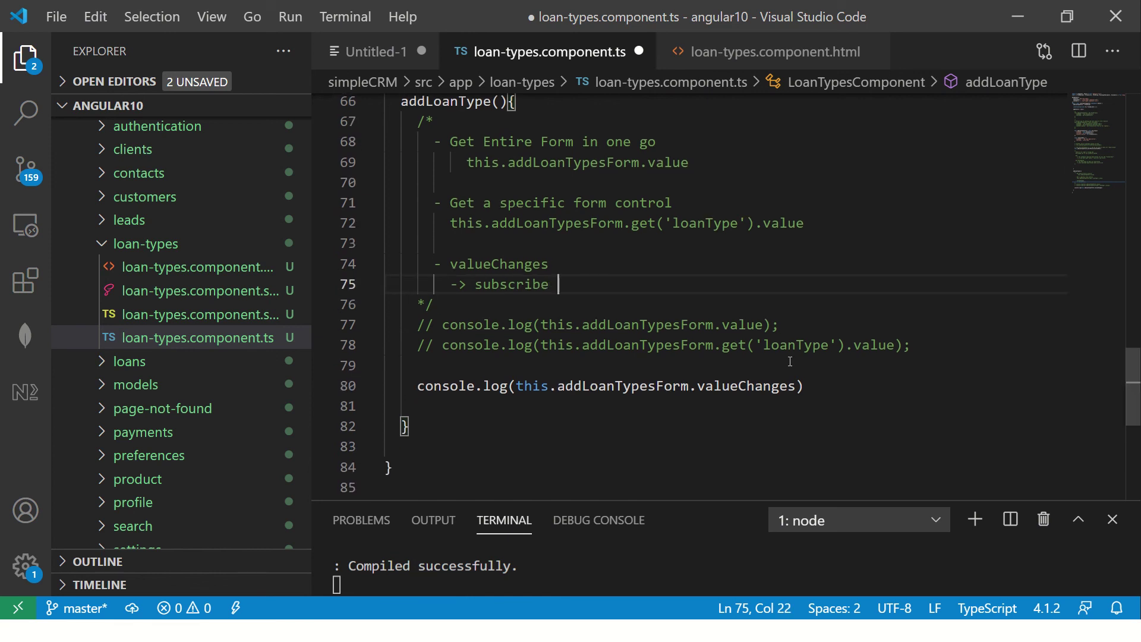
# Step: Replace the console.log line with this.addLoanTypesForm.valueChanges
pyautogui.click(803, 386)
pyautogui.write('.')
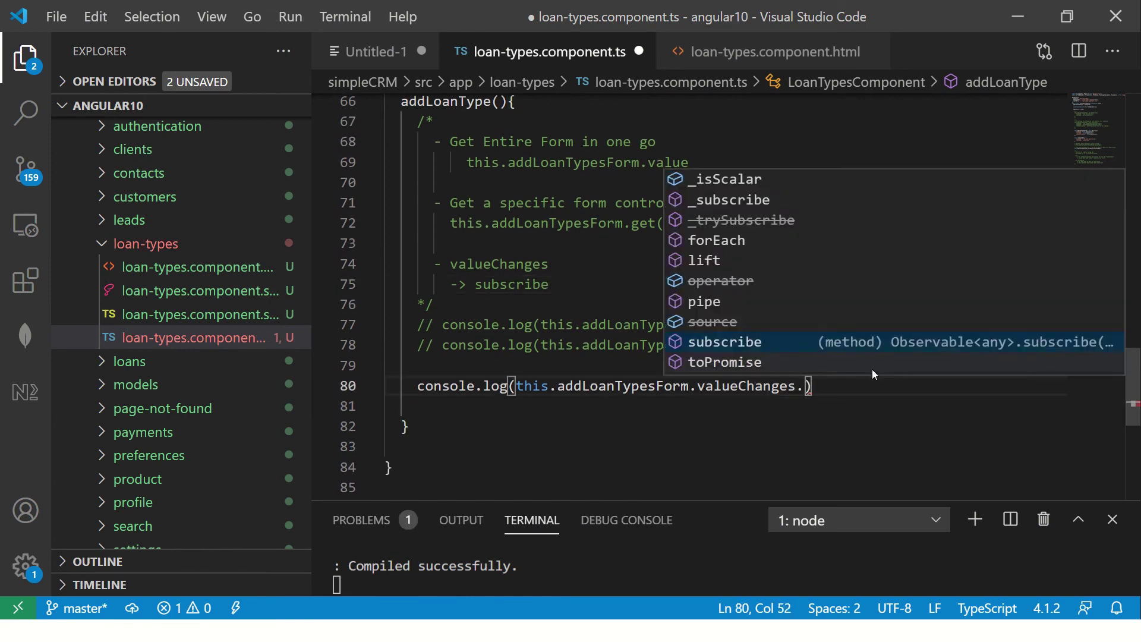
pyautogui.press('End')
pyautogui.hotkey('shift', 'Home')
pyautogui.write('this.addLoanTypesForm.')
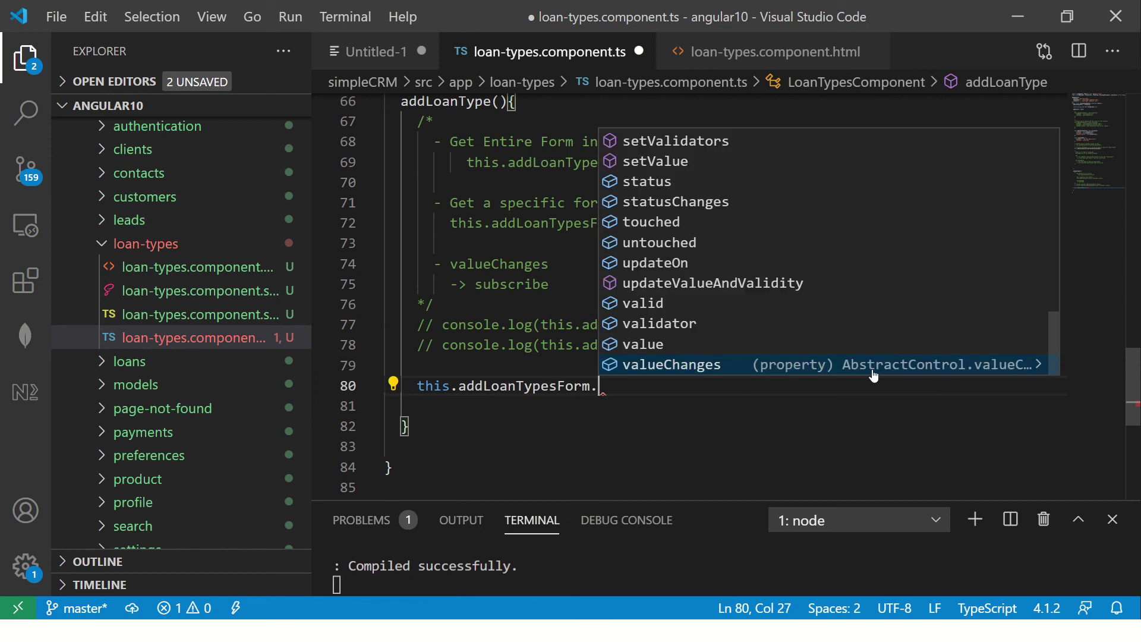
pyautogui.write('value')
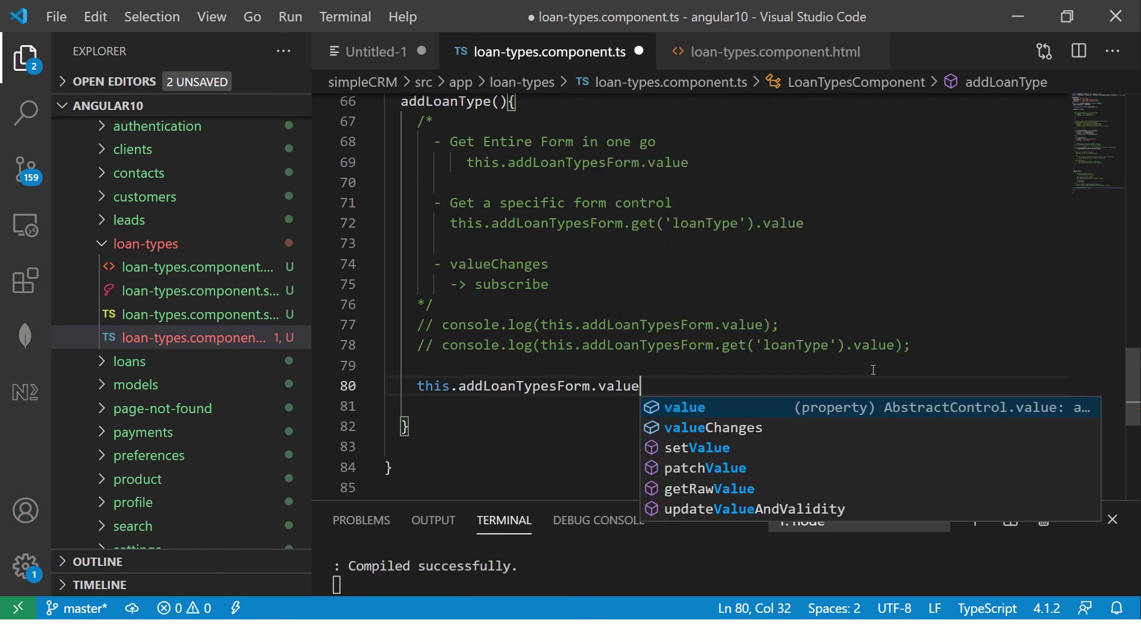
pyautogui.press('Down')
pyautogui.press('Return')
pyautogui.write('.sub')
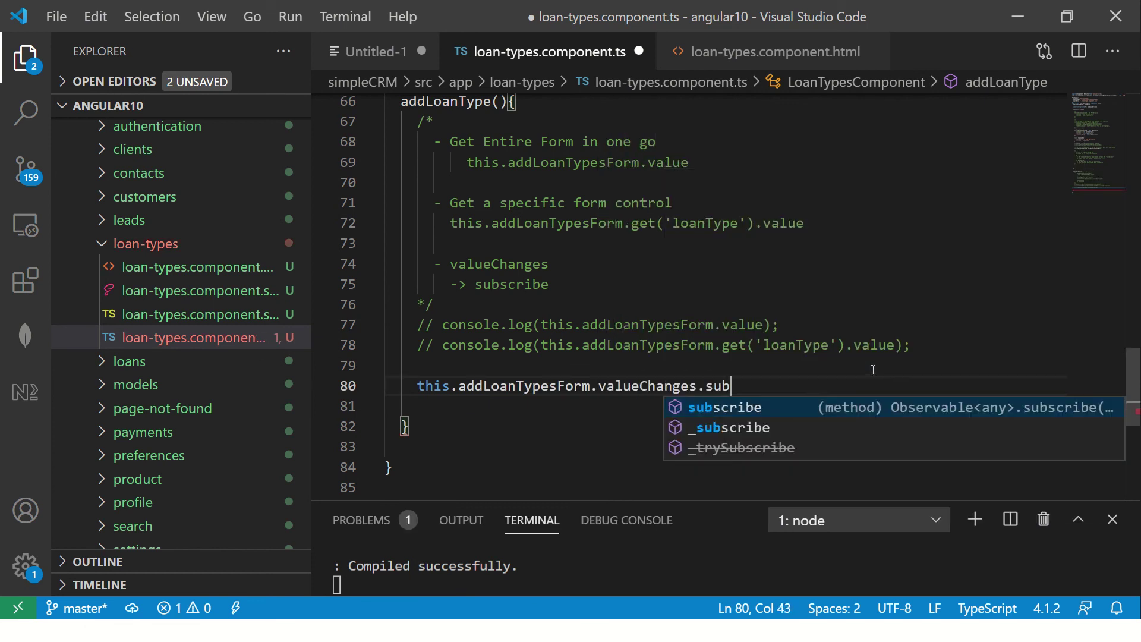
pyautogui.press('BackSpace')
pyautogui.press('BackSpace')
pyautogui.press('BackSpace')
pyautogui.press('BackSpace')
pyautogui.write('.pi')
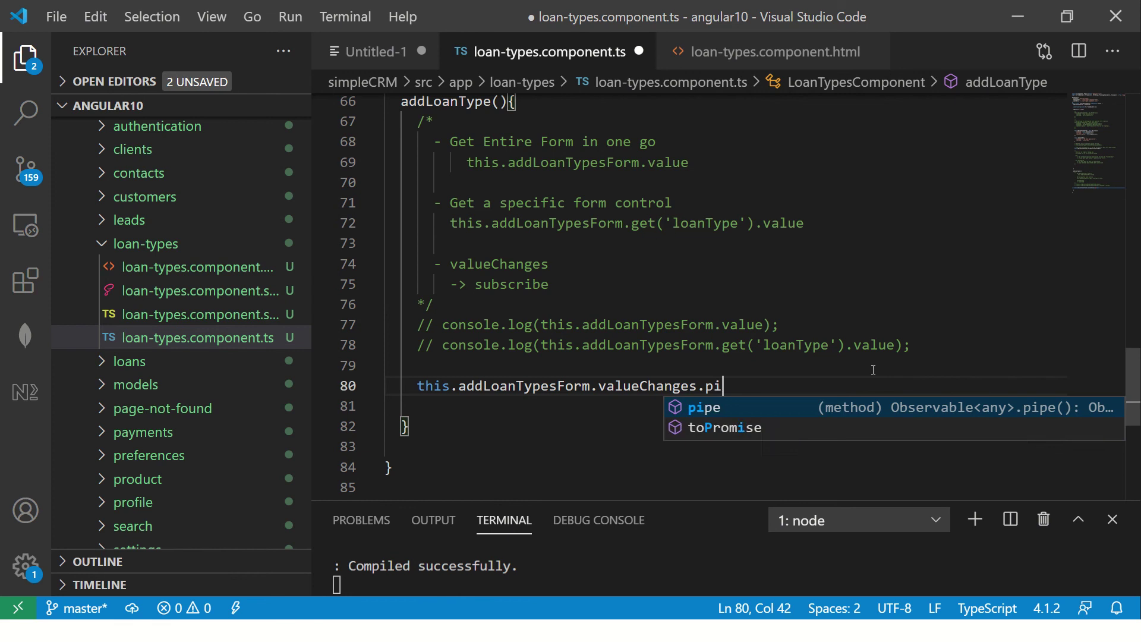
pyautogui.write('pe(map')
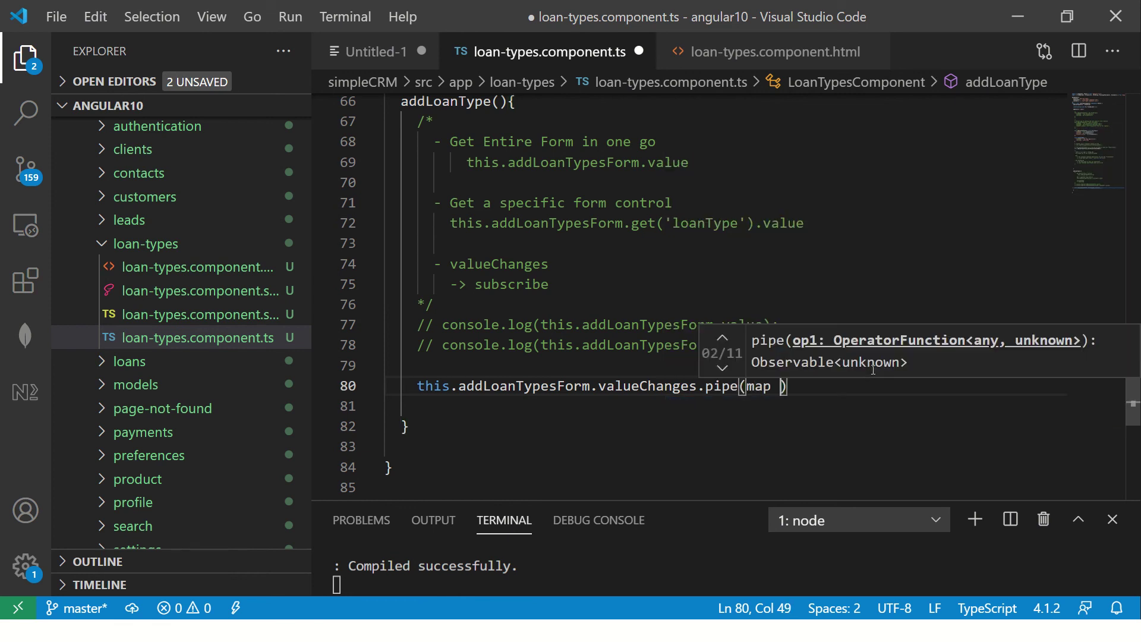
# Step: Draft a pipe(map(element => {...})) block after valueChanges, then select it for removal
pyautogui.press('BackSpace')
pyautogui.press('BackSpace')
pyautogui.press('BackSpace')
pyautogui.press('BackSpace')
pyautogui.press('Return')
pyautogui.write('map')
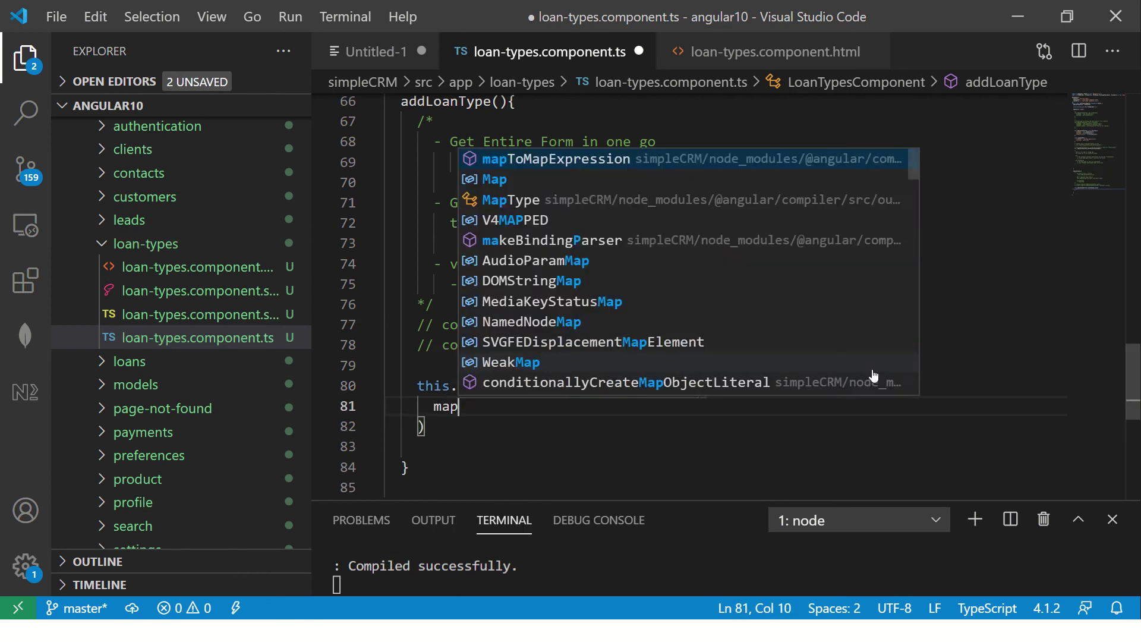
pyautogui.write('(ele')
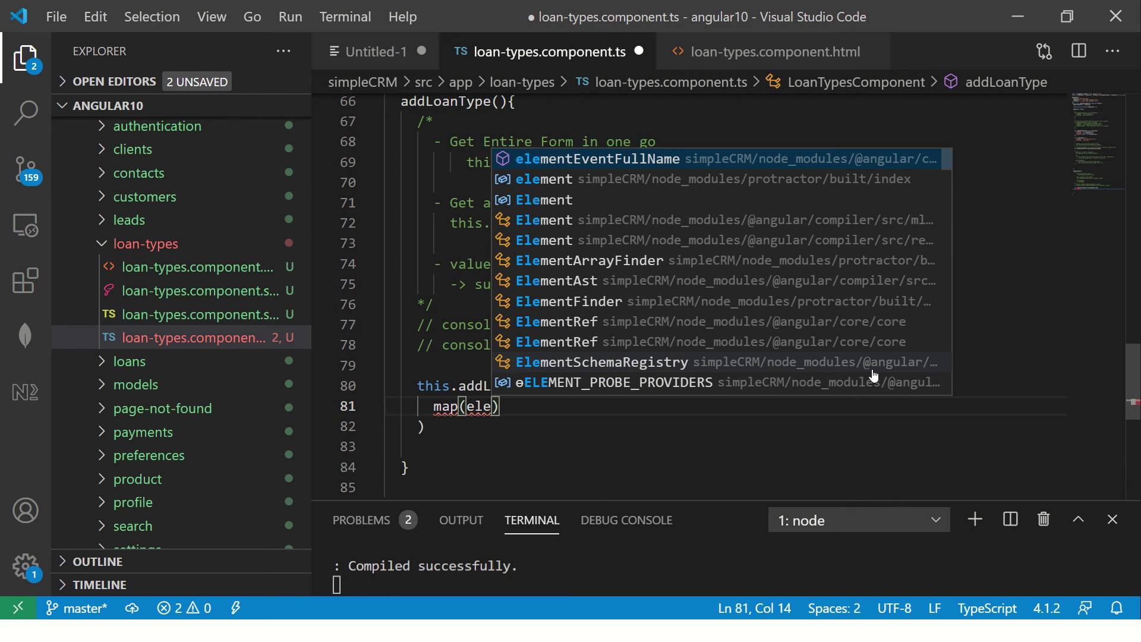
pyautogui.press('Down')
pyautogui.press('Return')
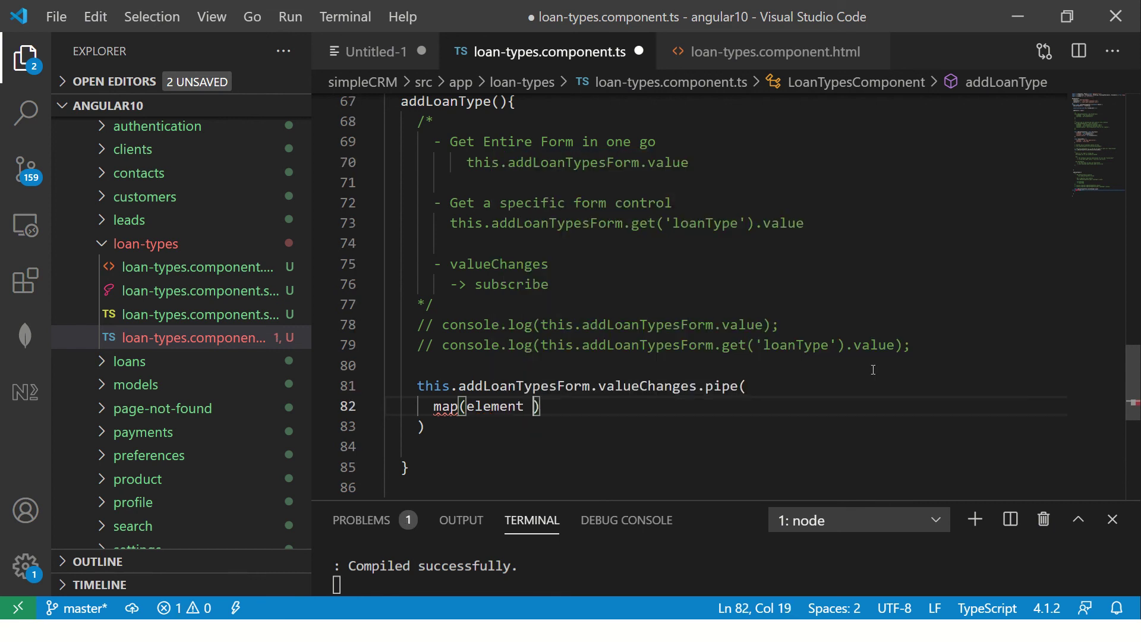
pyautogui.write('=> {')
pyautogui.press('Return')
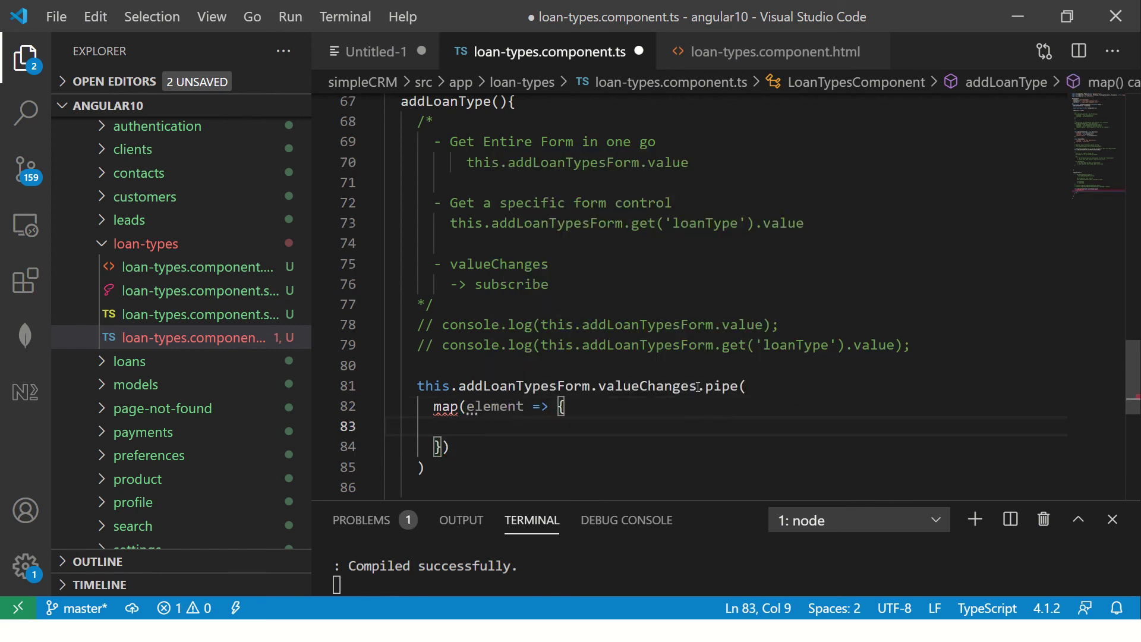
pyautogui.moveTo(698, 386); pyautogui.dragTo(691, 459)
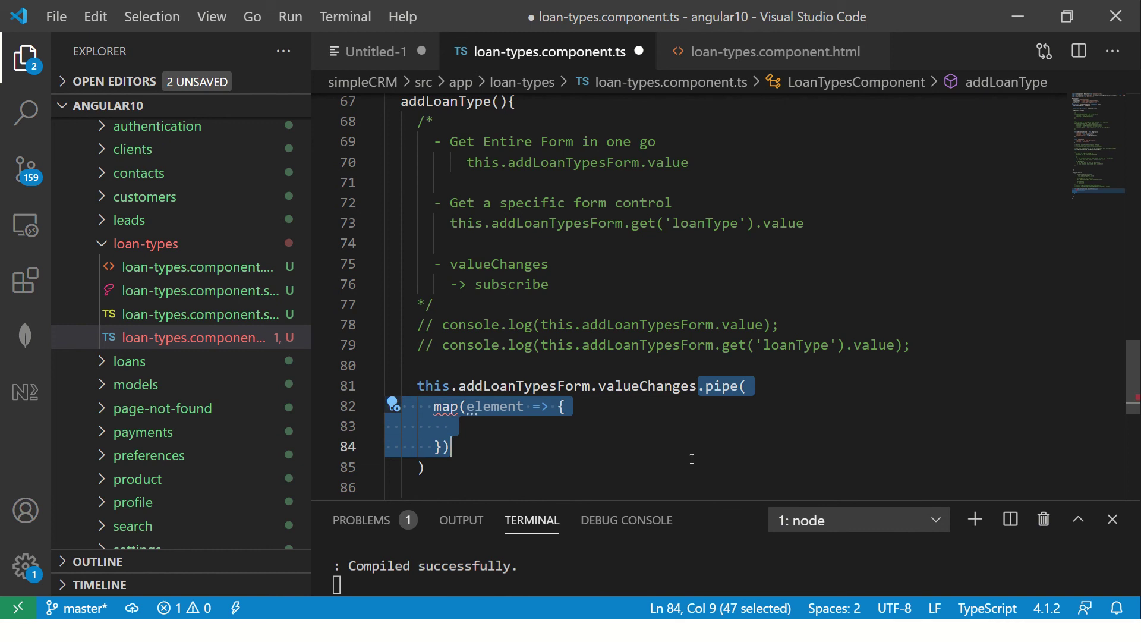
pyautogui.hotkey('shift', 'Down')
# Step: Delete the pipe block and attach subscribe(data => { }) to valueChanges
pyautogui.press('BackSpace')
pyautogui.press('Escape')
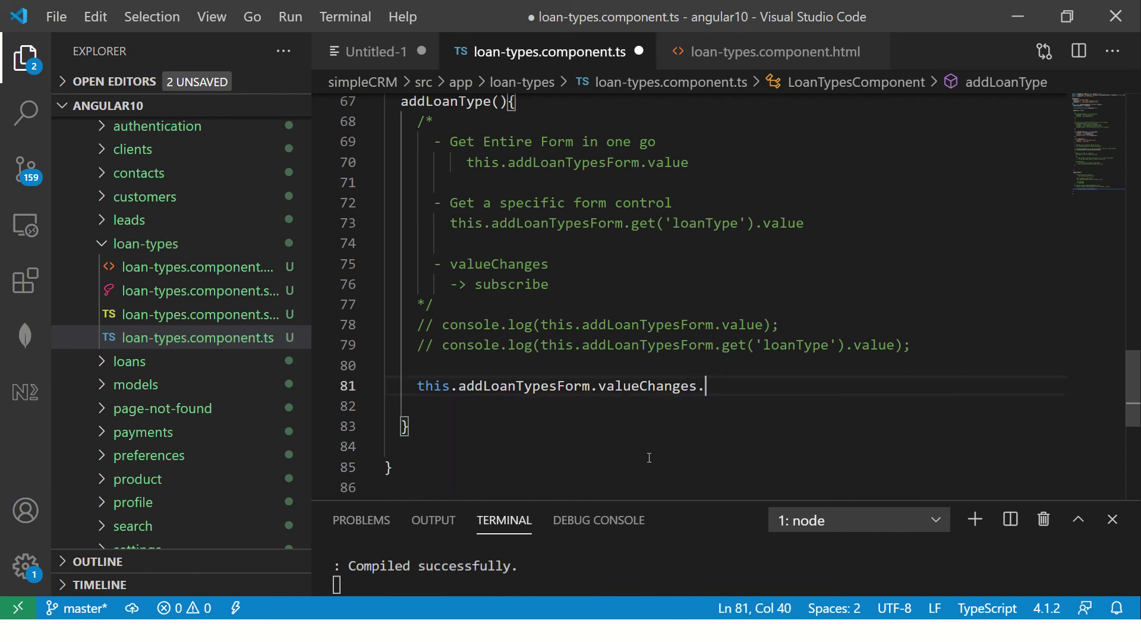
pyautogui.write('sub')
pyautogui.press('Return')
pyautogui.write('(')
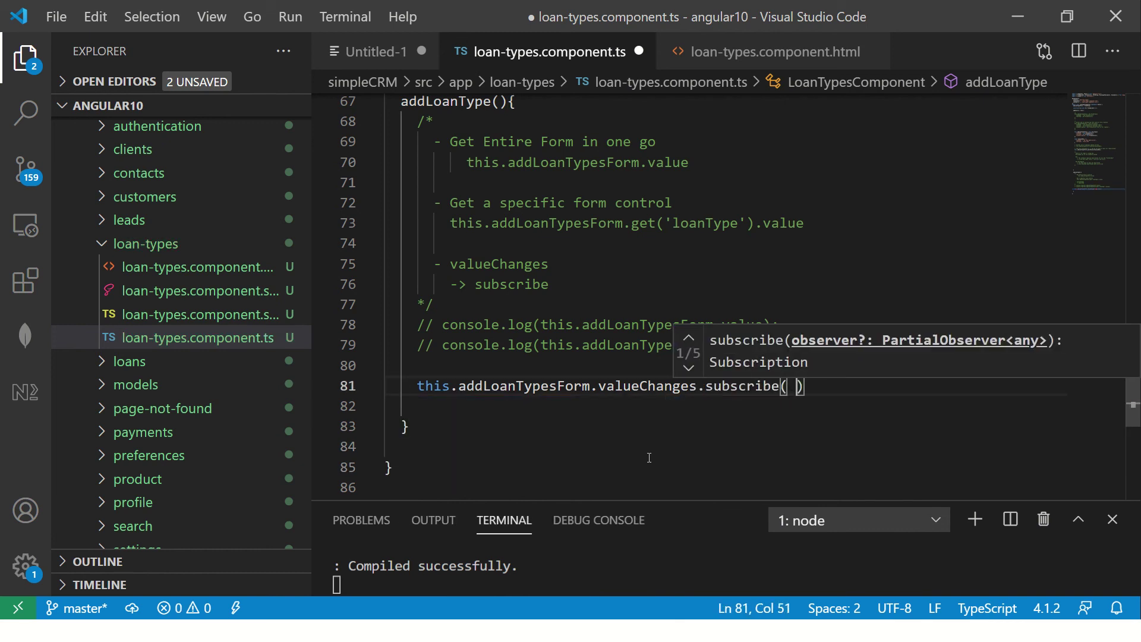
pyautogui.press('BackSpace')
pyautogui.write('data => {')
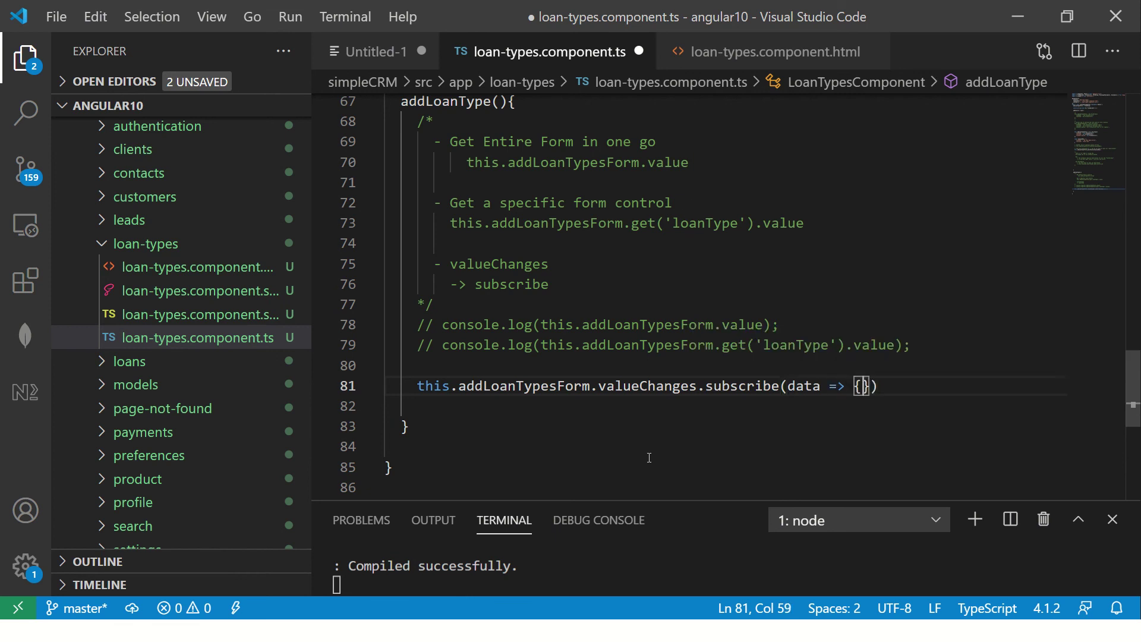
pyautogui.press('Return')
# Step: Put console.log(data) inside the subscribe callback and save the file
pyautogui.click(462, 425)
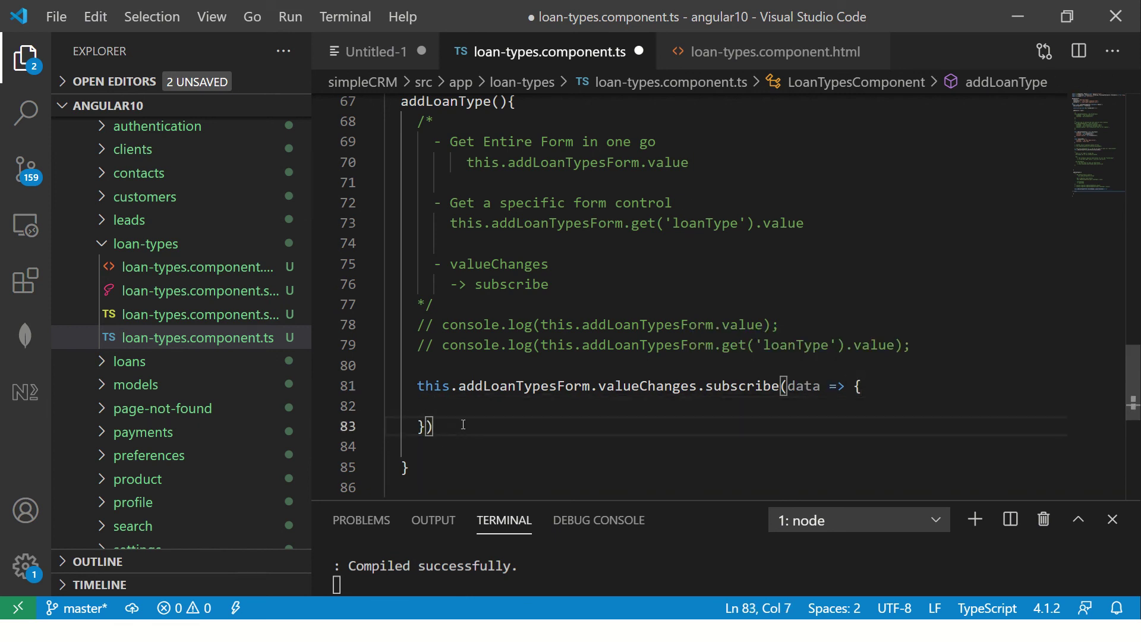
pyautogui.write(';')
pyautogui.click(488, 409)
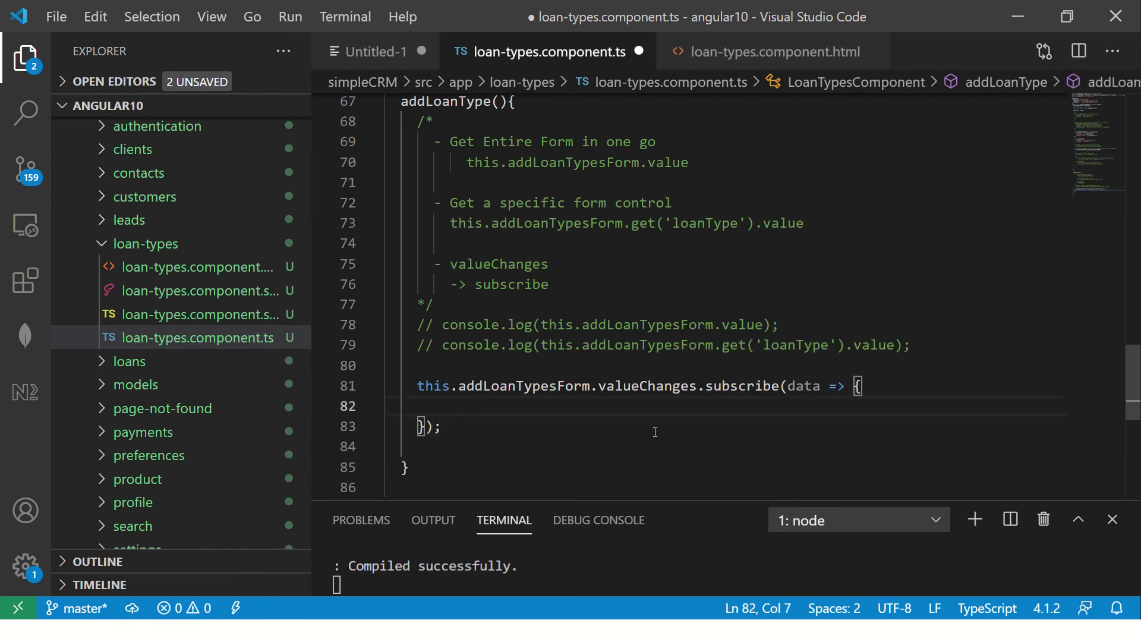
pyautogui.write('console.')
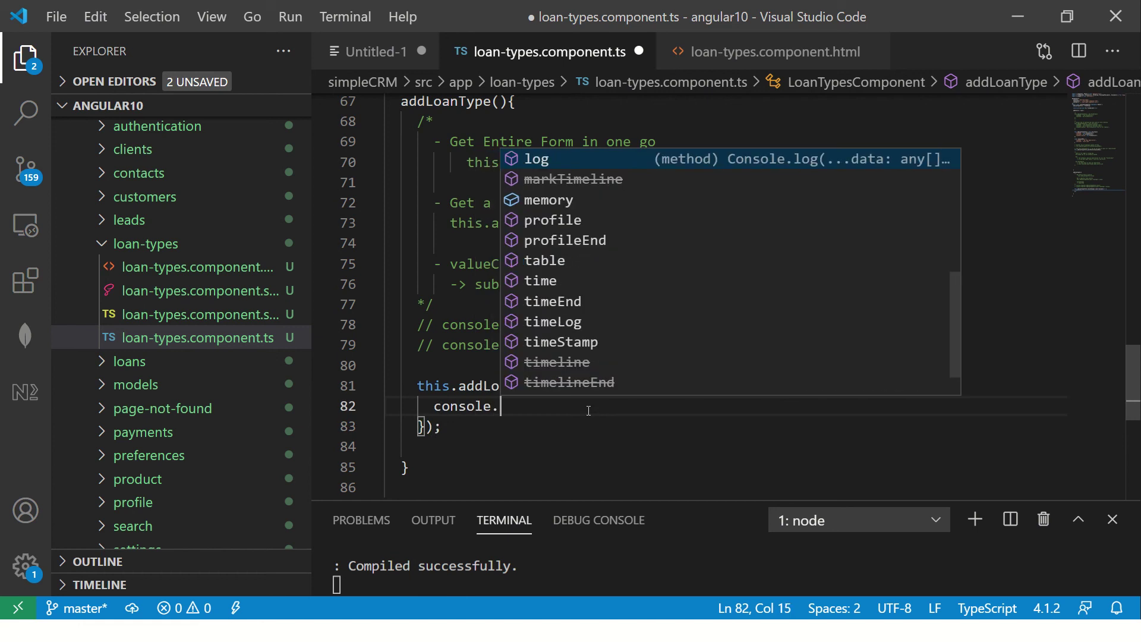
pyautogui.write('log(data)')
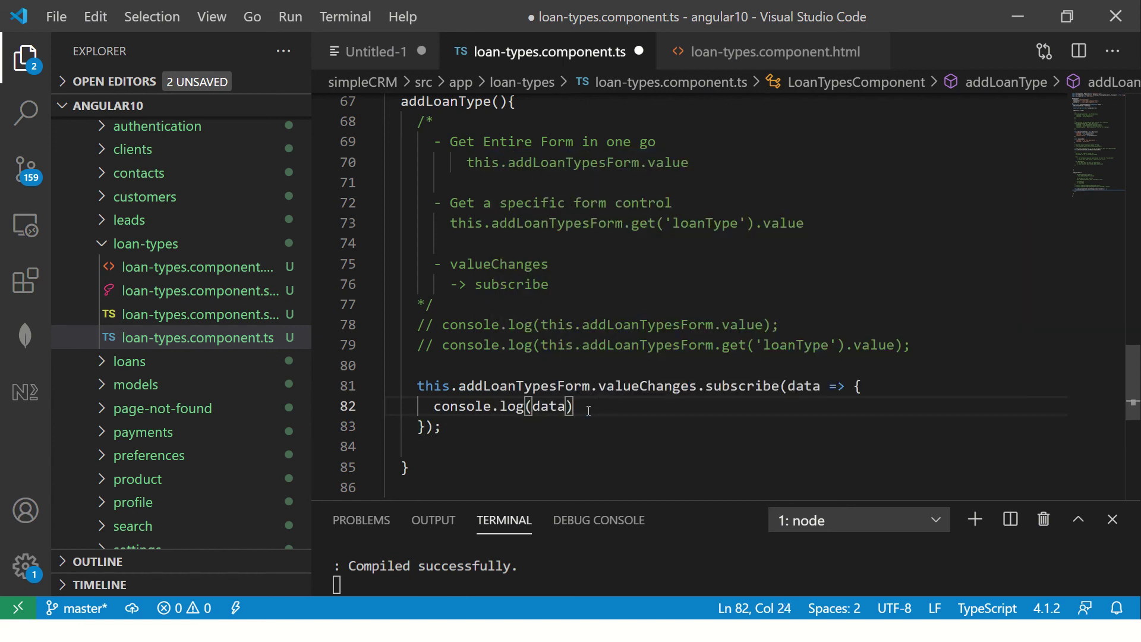
pyautogui.write(';')
pyautogui.hotkey('ctrl', 's')
pyautogui.click(723, 455)
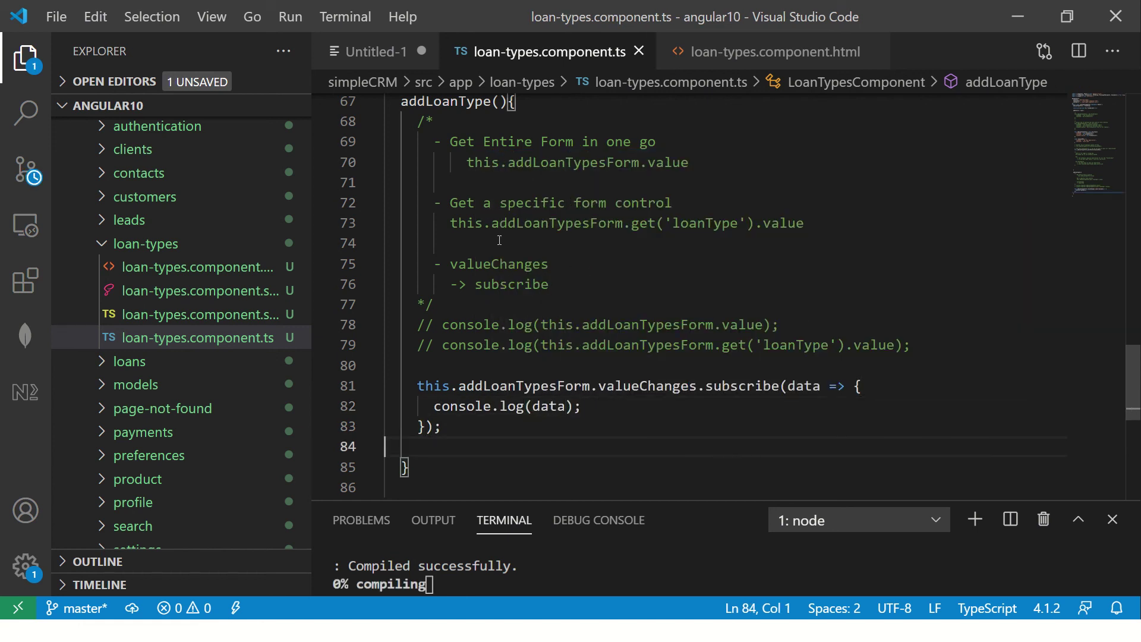
pyautogui.moveTo(434, 141); pyautogui.dragTo(459, 162)
pyautogui.moveTo(544, 203); pyautogui.dragTo(549, 284)
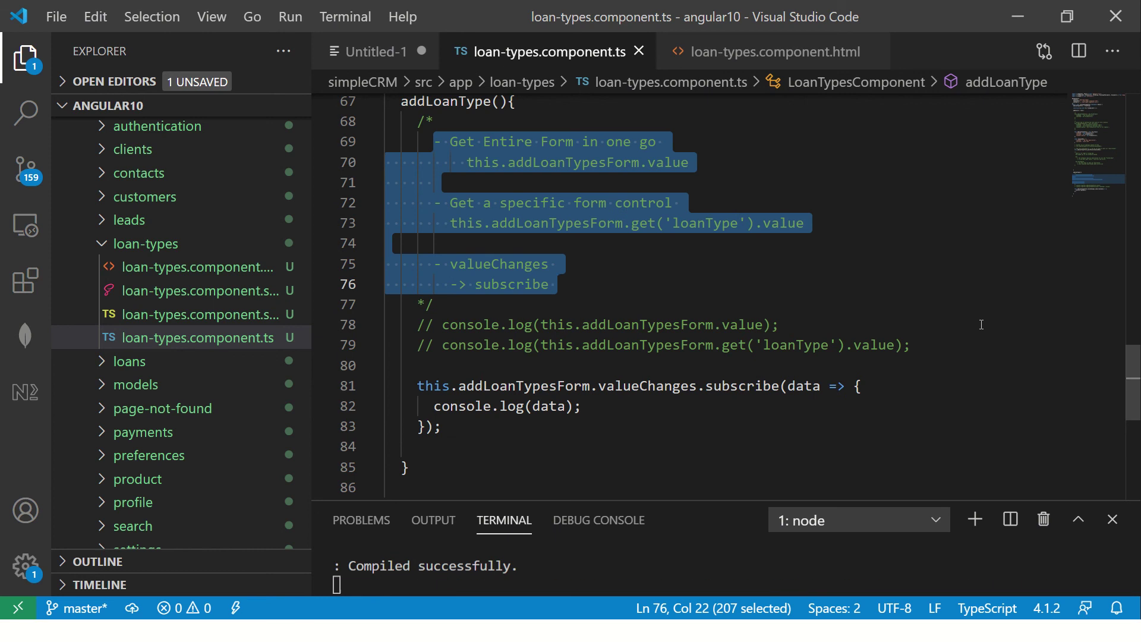
pyautogui.click(673, 324)
pyautogui.scroll(1, 673, 325)
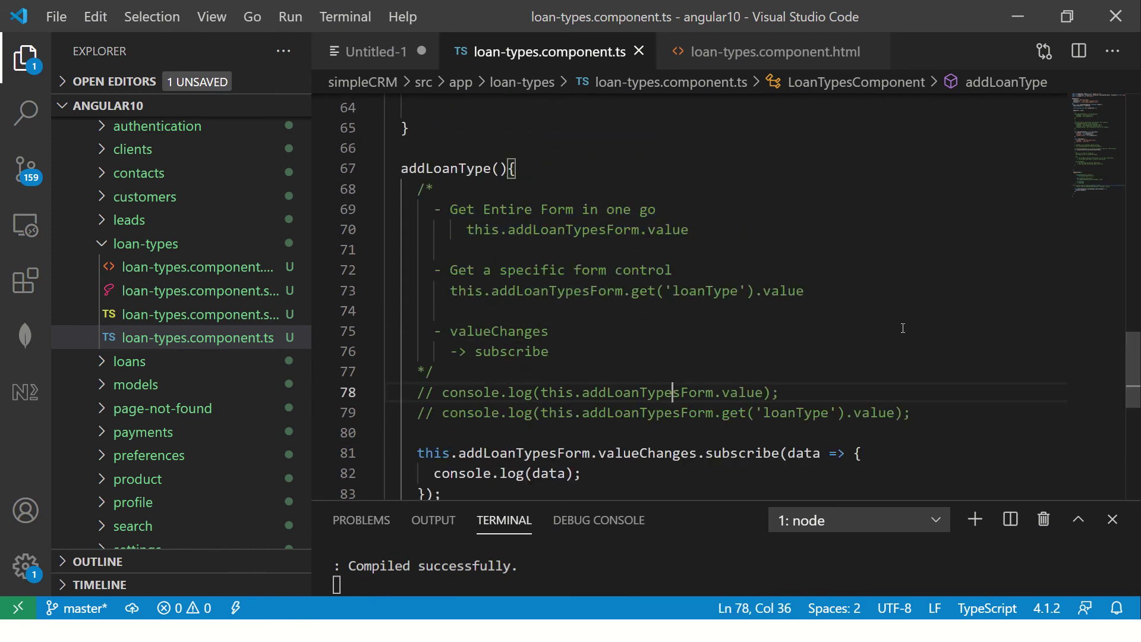
pyautogui.moveTo(440, 214); pyautogui.dragTo(714, 229)
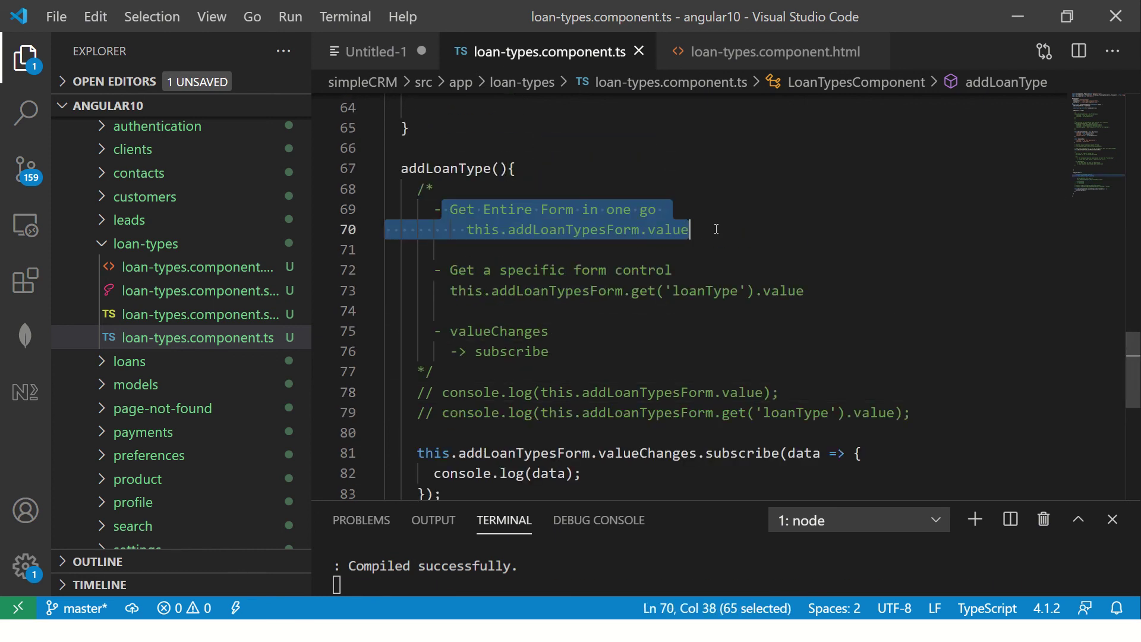
pyautogui.press('Down')
pyautogui.press('Down')
pyautogui.press('Down')
pyautogui.moveTo(419, 265); pyautogui.dragTo(805, 292)
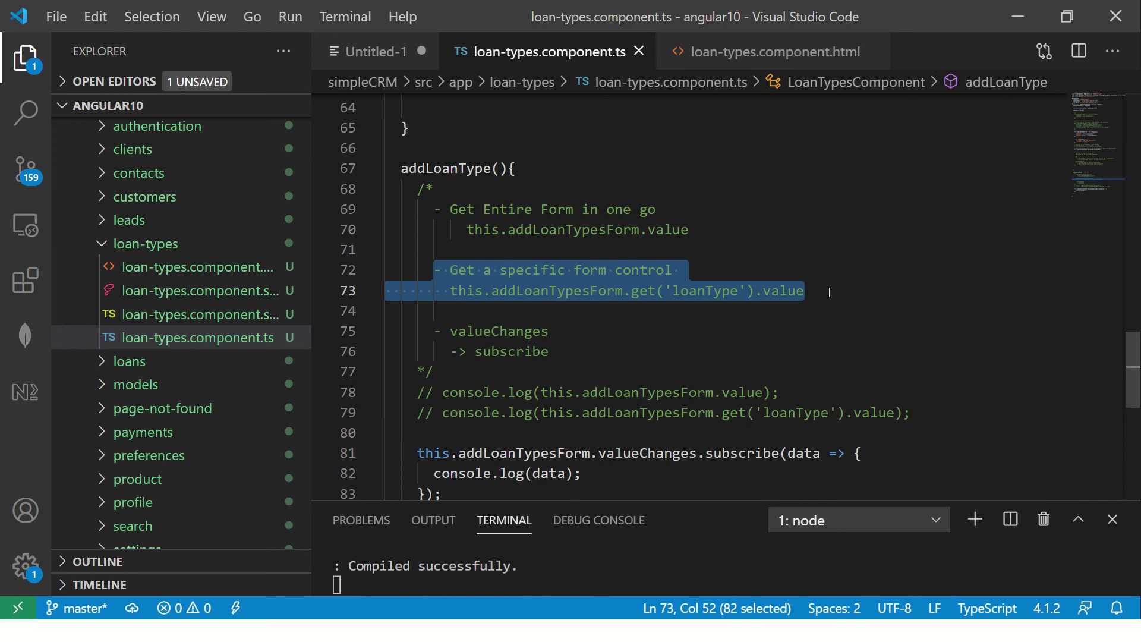
pyautogui.click(654, 350)
pyautogui.moveTo(434, 331); pyautogui.dragTo(562, 351)
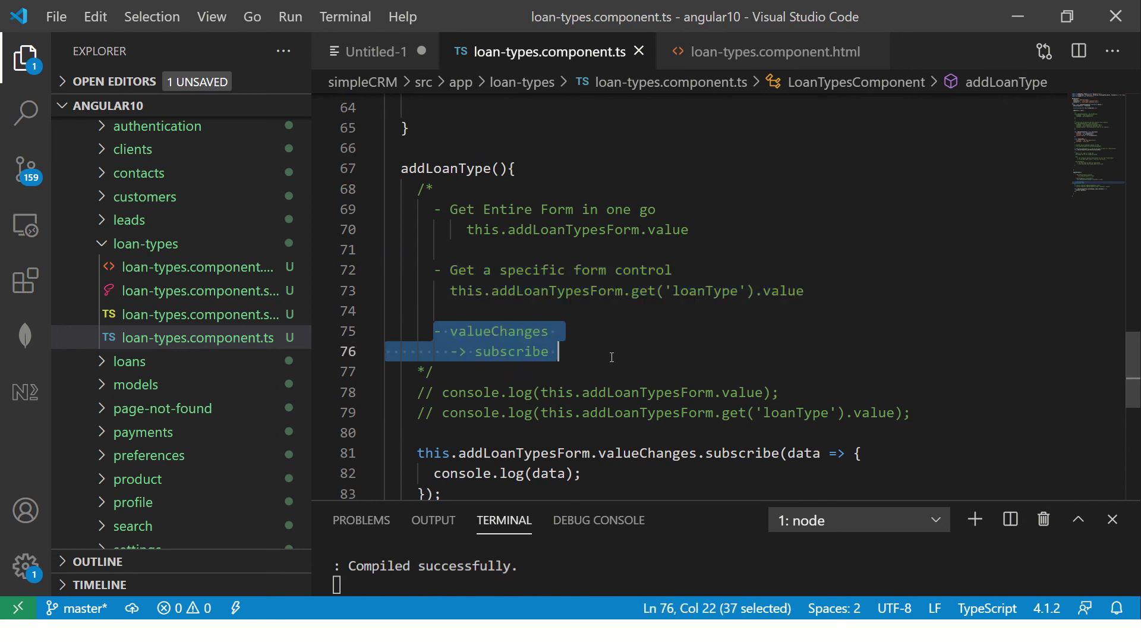
pyautogui.moveTo(1136, 367); pyautogui.dragTo(1130, 392)
pyautogui.click(410, 348)
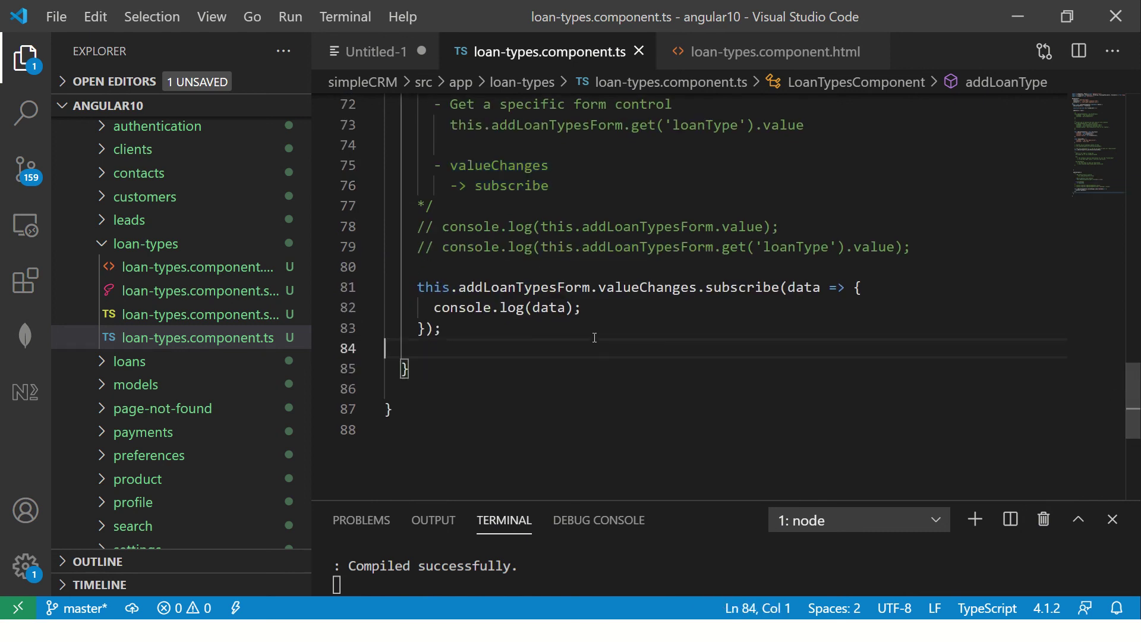
pyautogui.keyDown('shift'); pyautogui.click(413, 286); pyautogui.keyUp('shift')
pyautogui.click(568, 348)
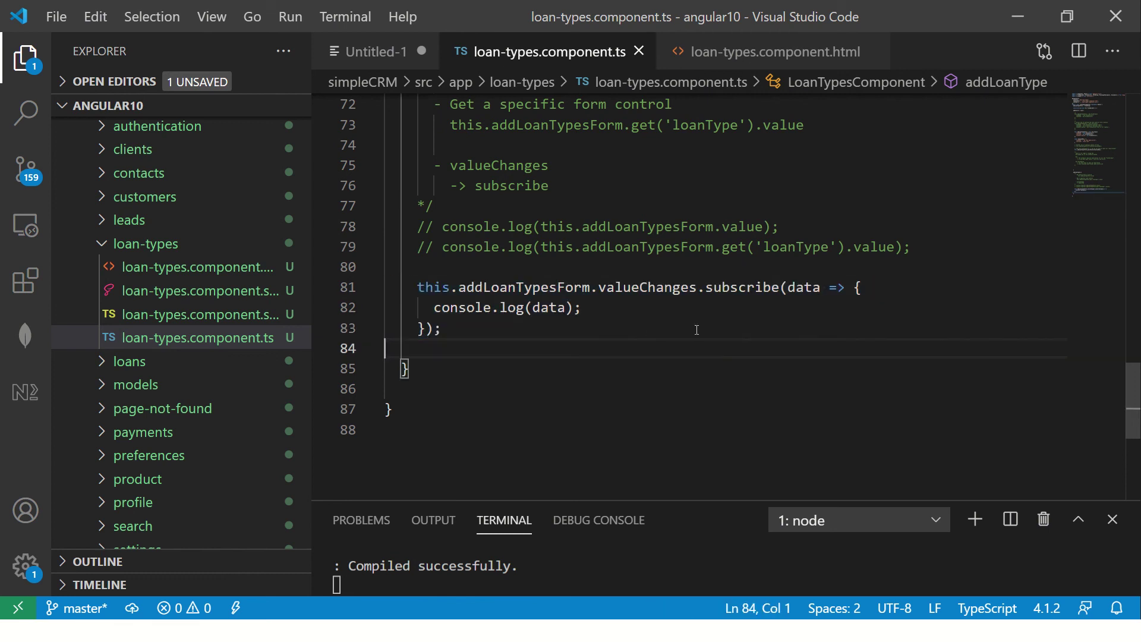